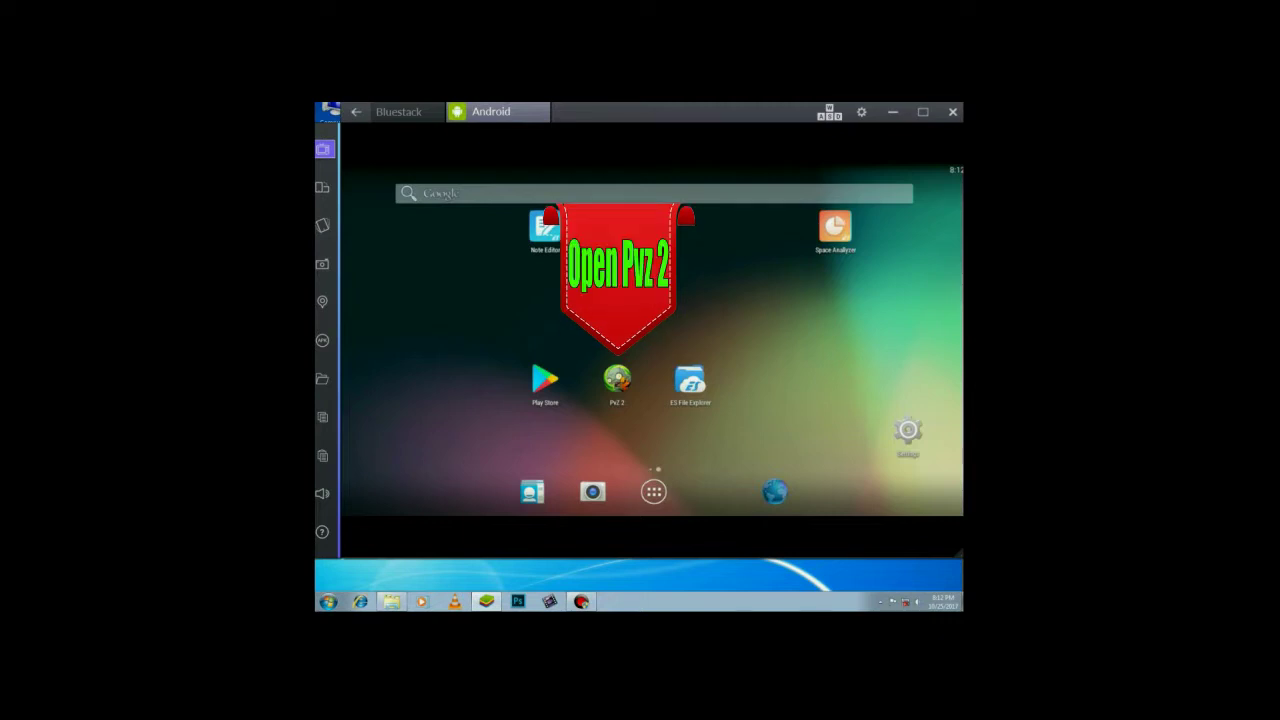
# - Launch PvZ 2 and view the Build Version and the News and Updates pages in its settings
pyautogui.click(617, 380)
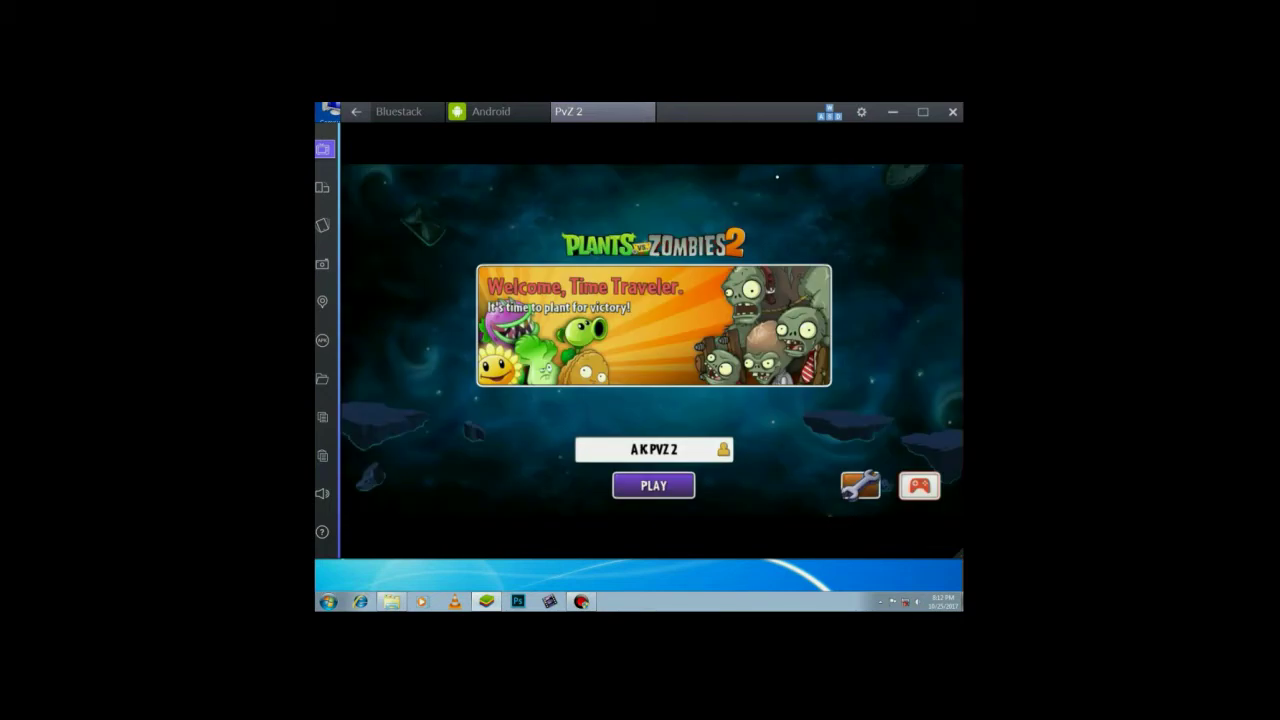
pyautogui.click(861, 486)
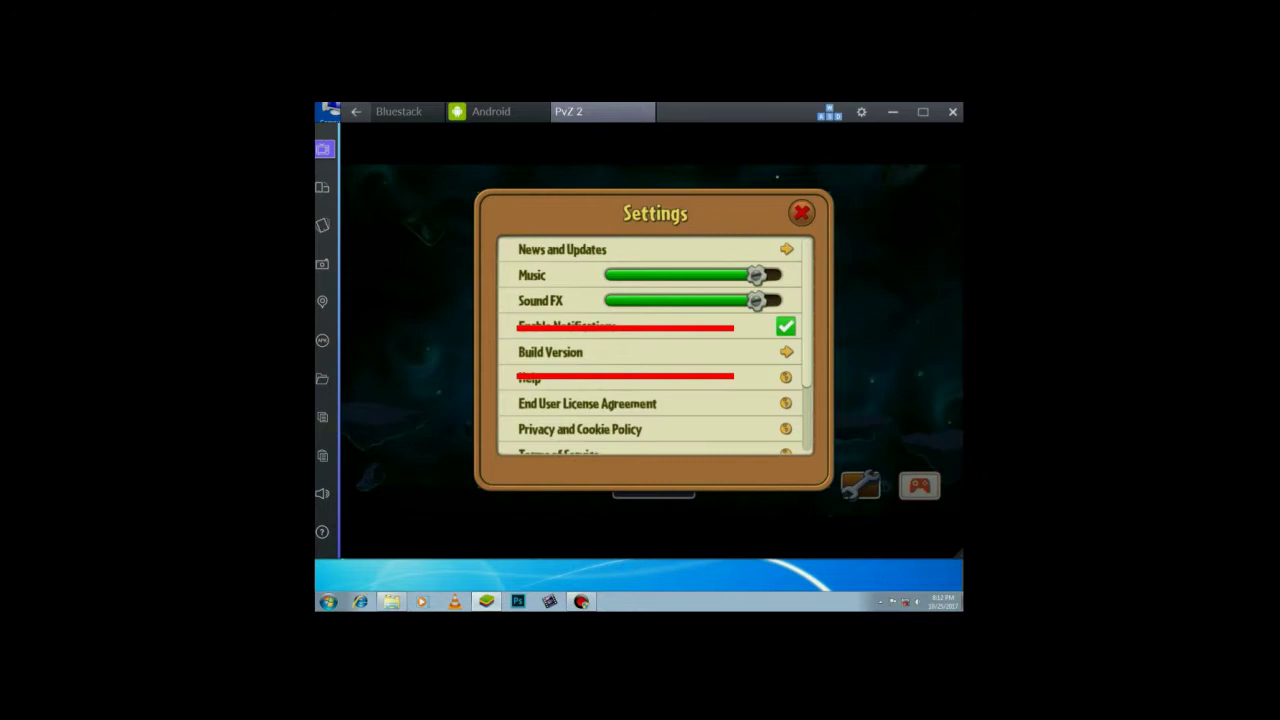
pyautogui.click(787, 352)
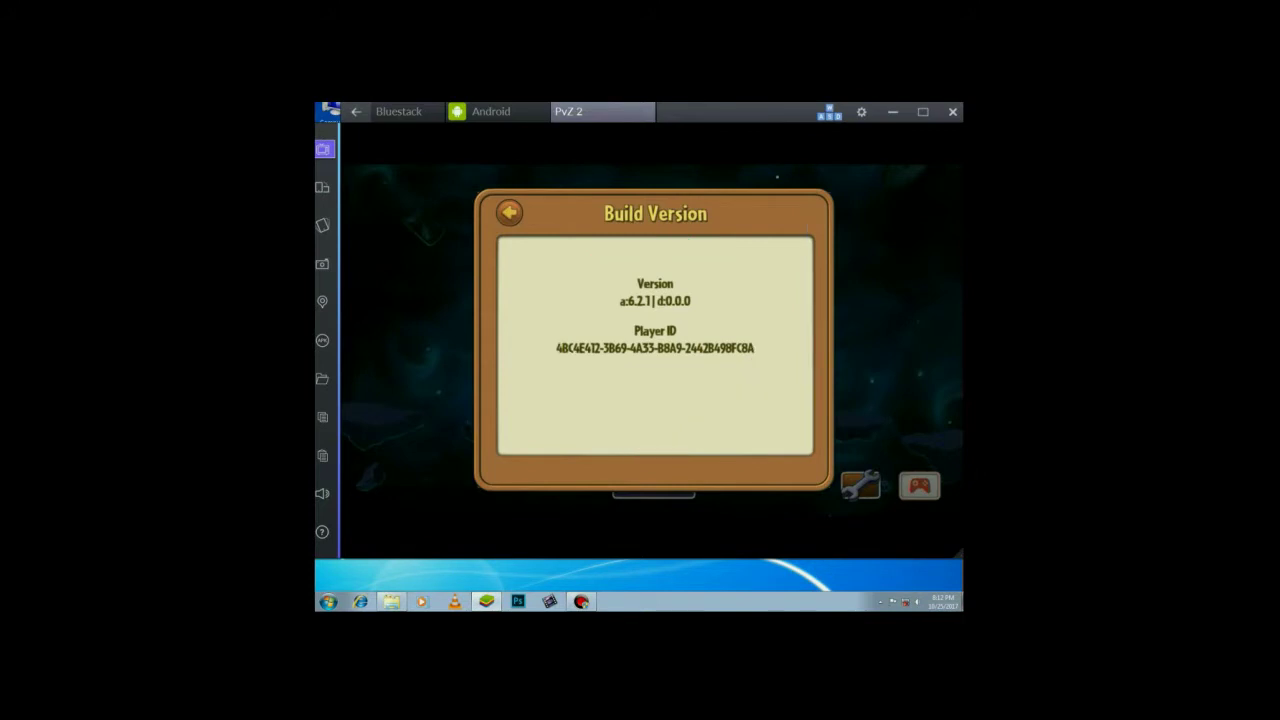
pyautogui.press('Escape')
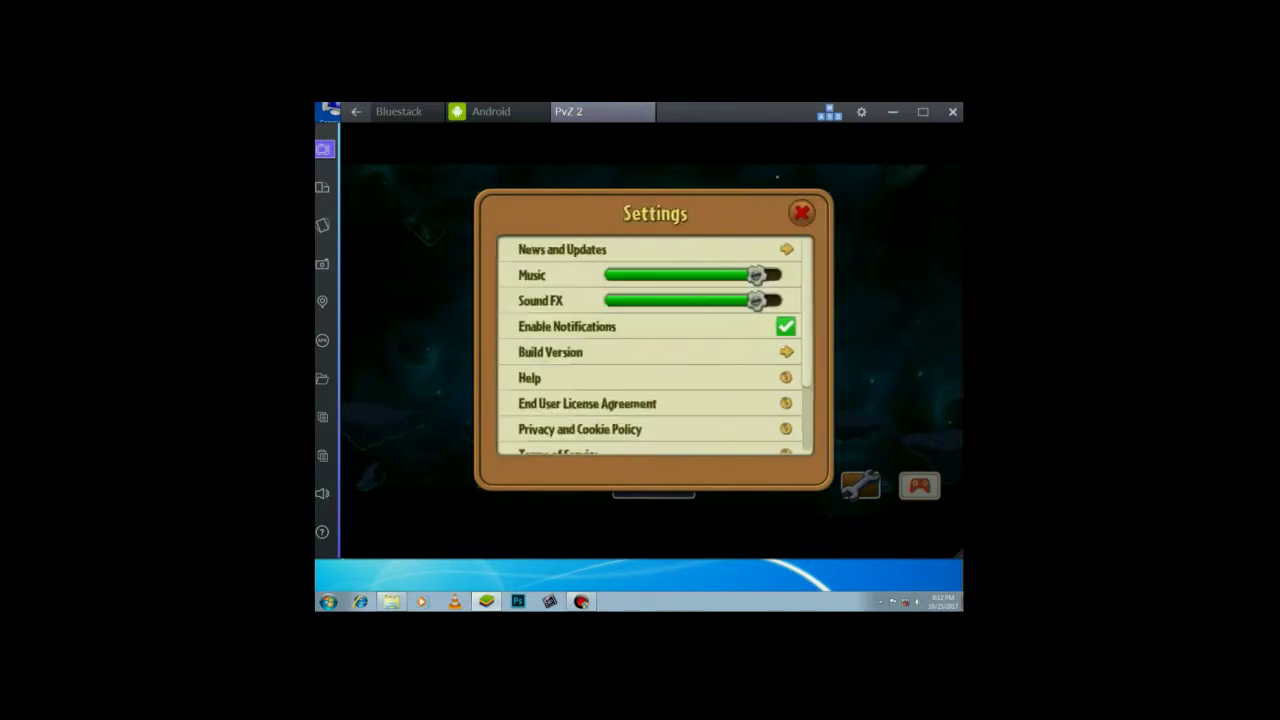
pyautogui.click(787, 249)
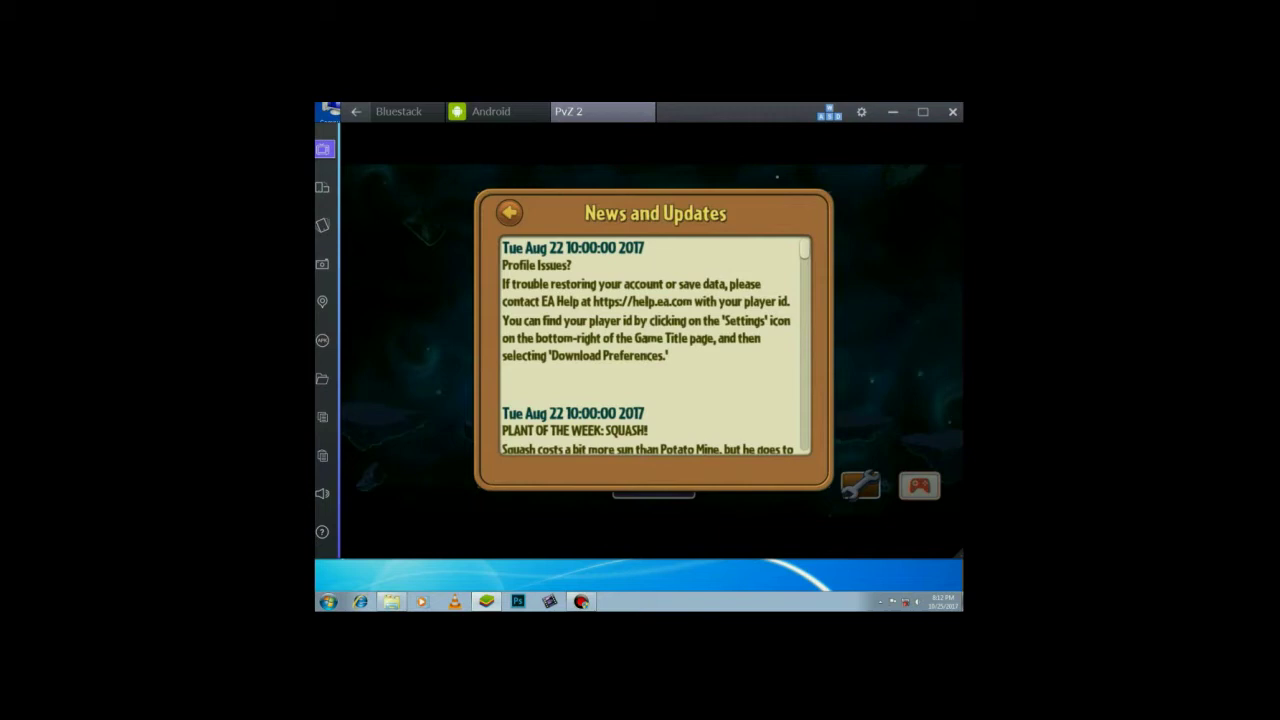
pyautogui.press('Escape')
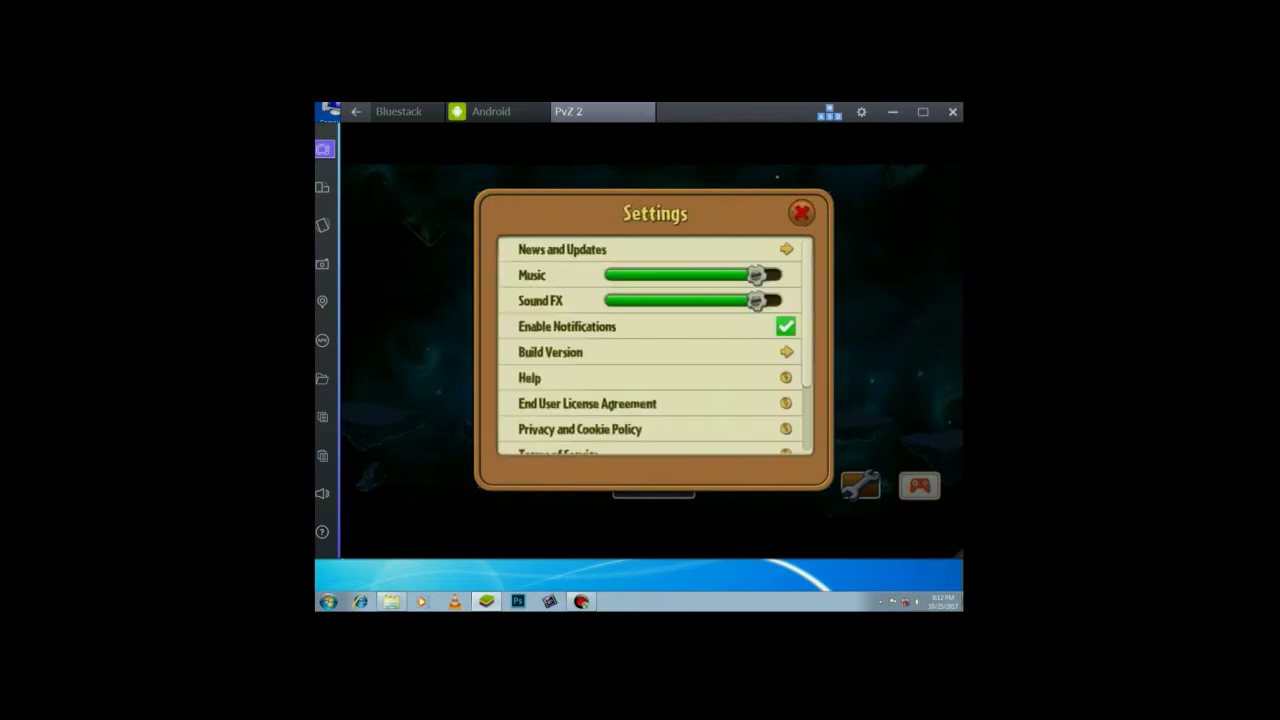
pyautogui.click(802, 212)
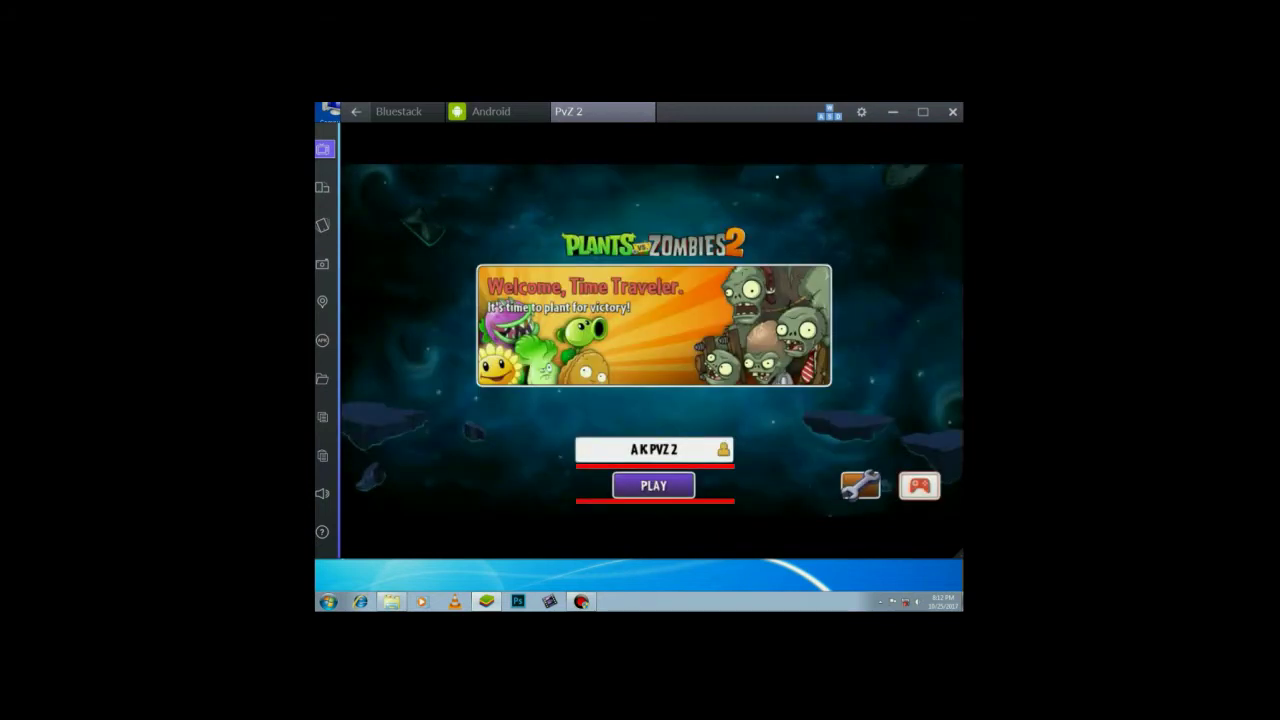
# - Start playing with the current profile and look through the worlds on the map
pyautogui.click(653, 486)
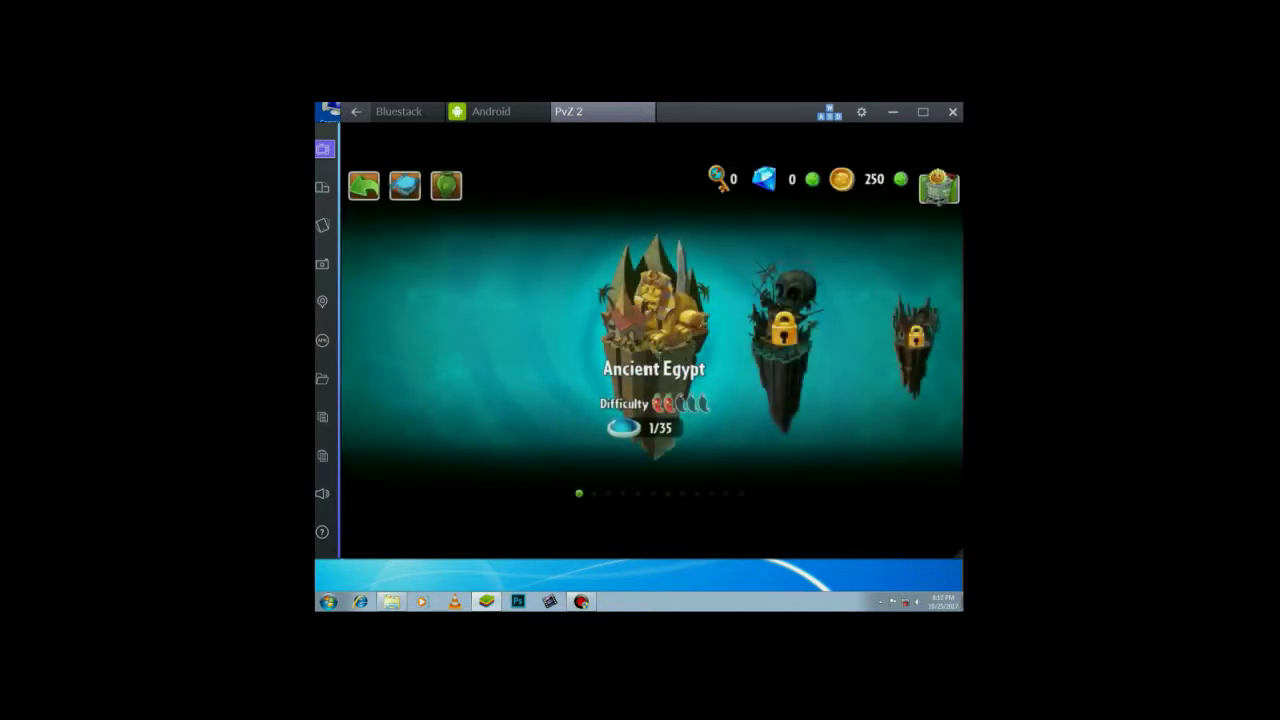
pyautogui.moveTo(785, 340); pyautogui.dragTo(630, 340)
pyautogui.moveTo(785, 340); pyautogui.dragTo(520, 340)
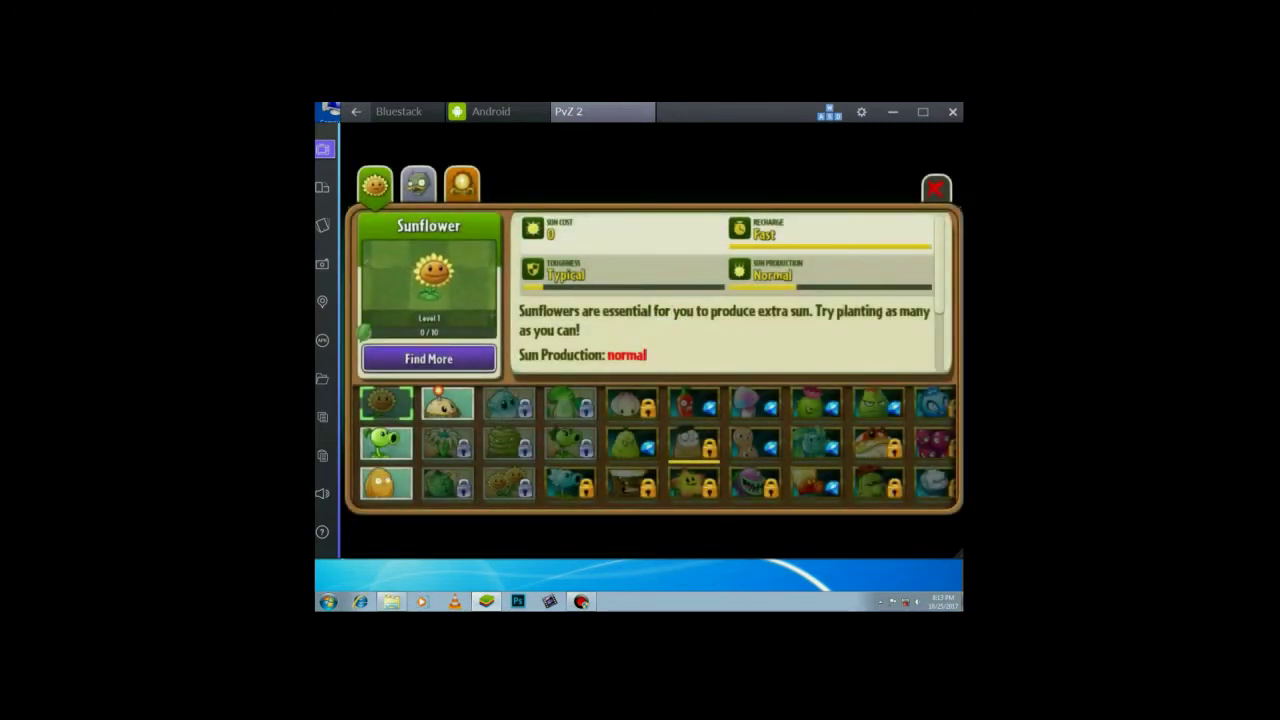
# - Examine the almanac entries for Snow Pea, Torchwood, Starfruit, Imitater, Cactus and Toadstool
pyautogui.click(571, 484)
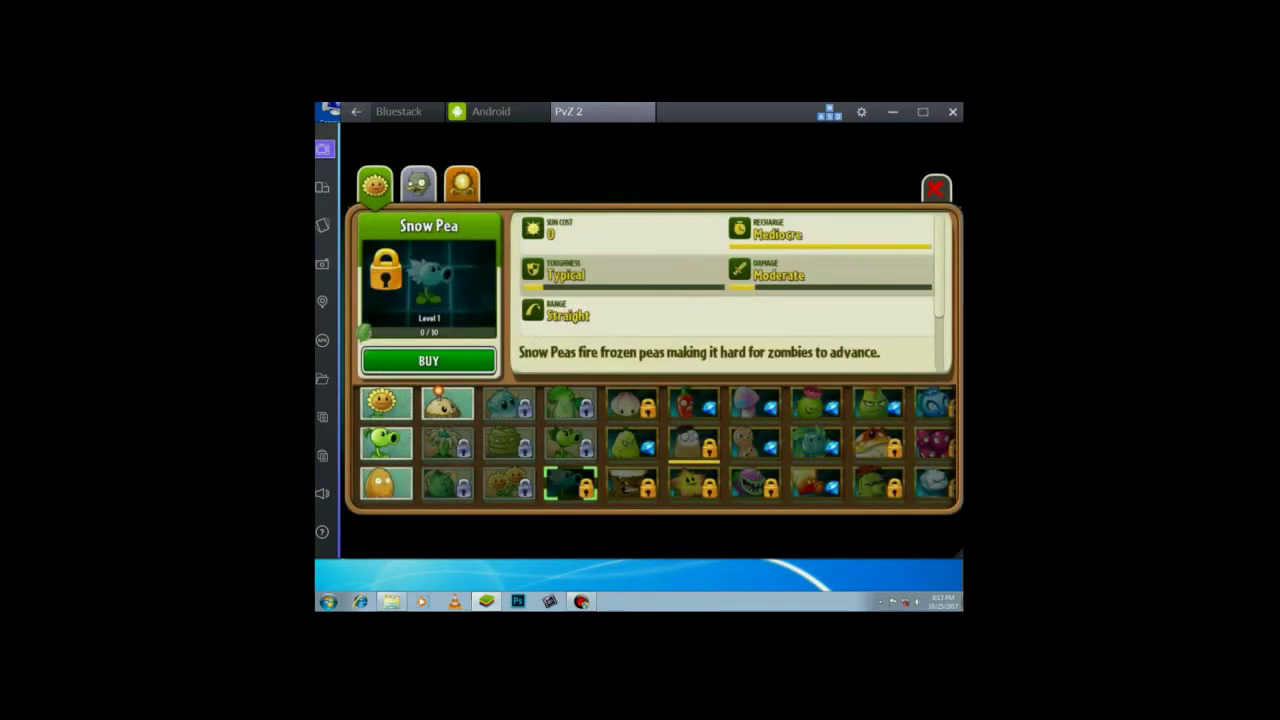
pyautogui.click(632, 484)
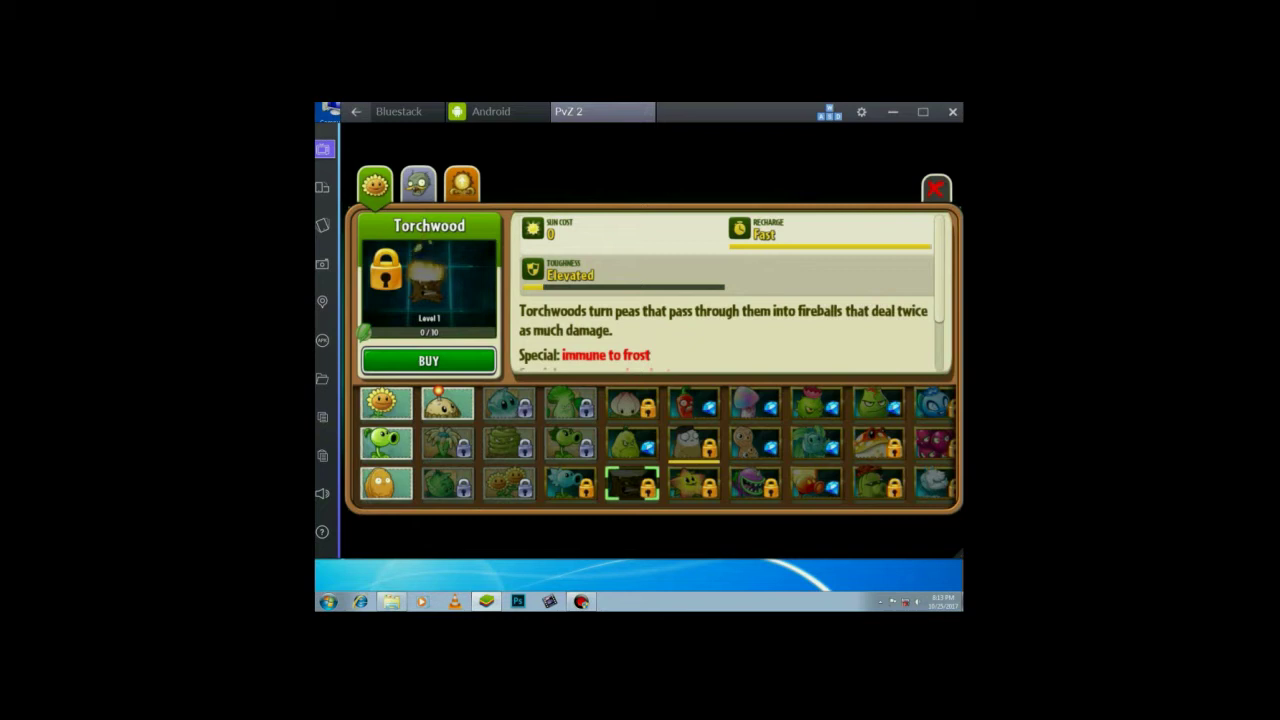
pyautogui.click(694, 484)
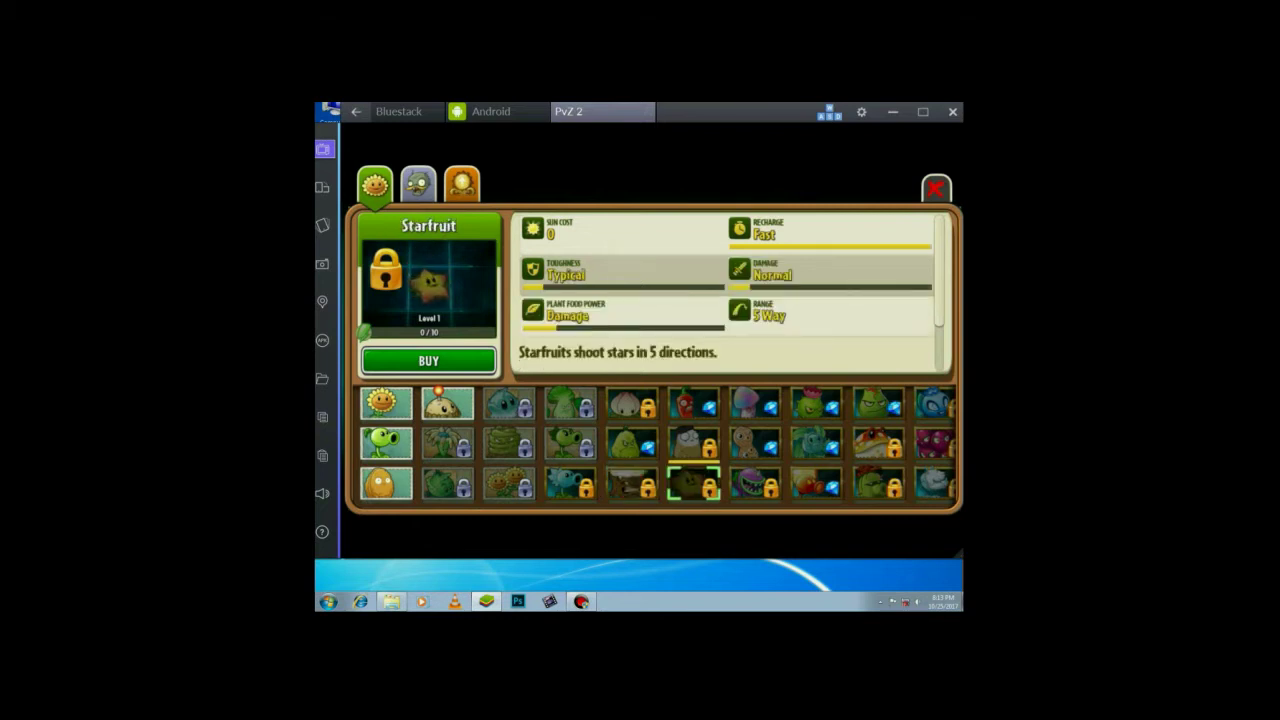
pyautogui.click(694, 444)
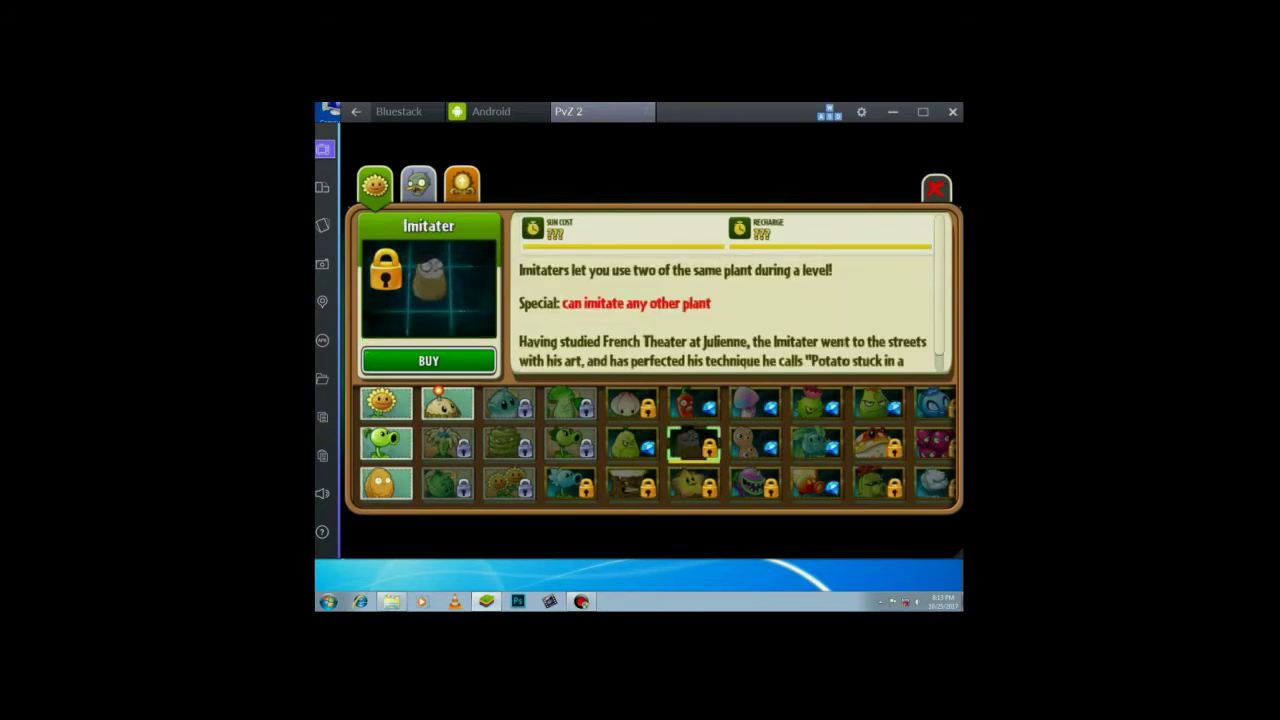
pyautogui.click(755, 484)
pyautogui.click(879, 484)
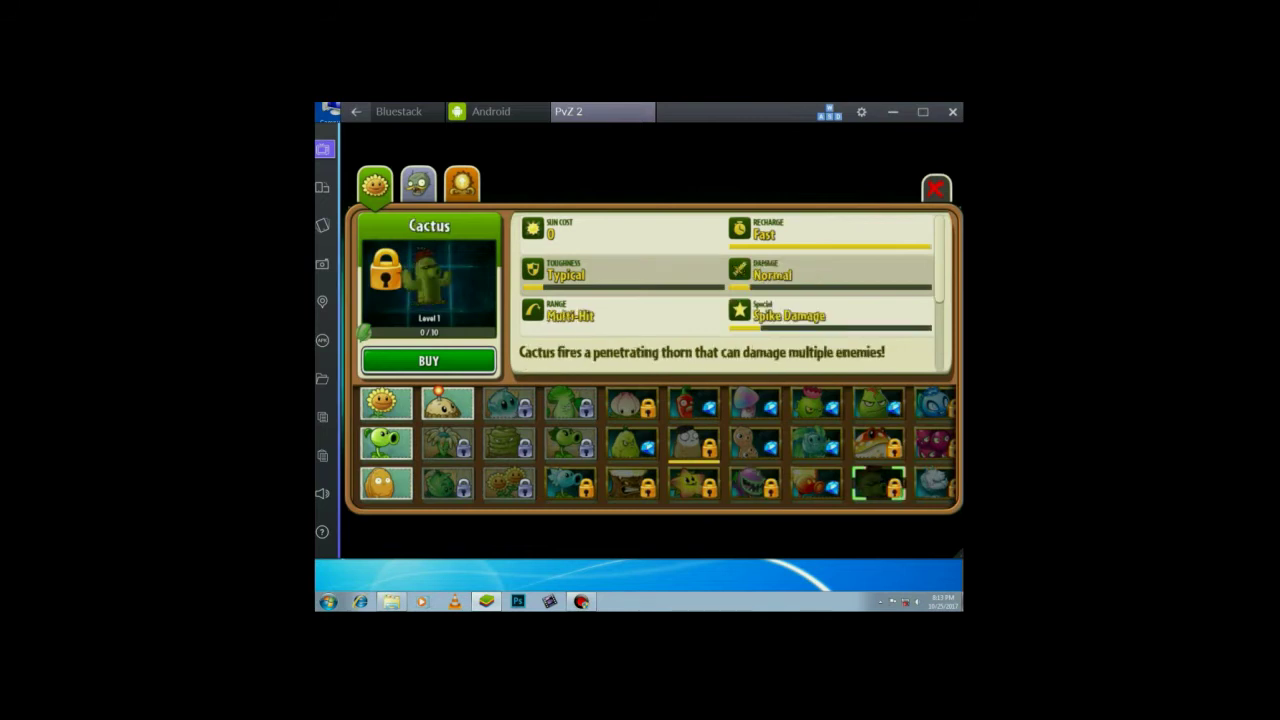
pyautogui.click(879, 444)
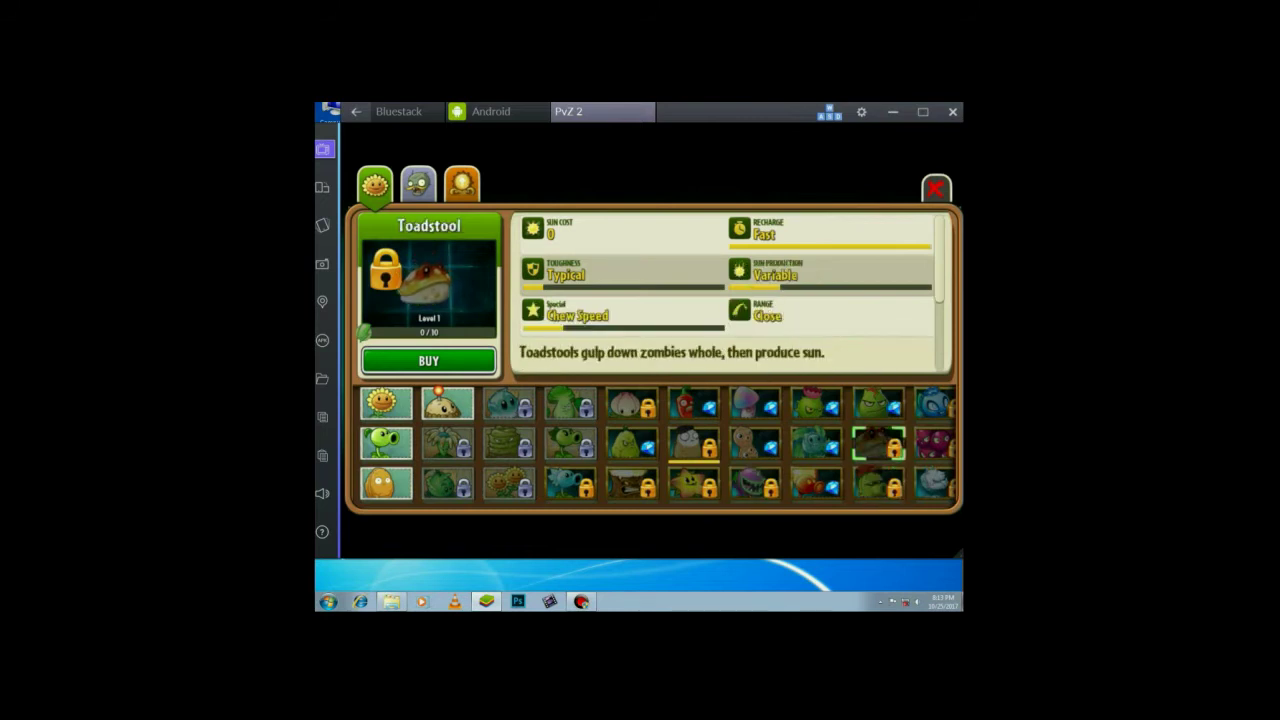
# - Examine the remaining locked plants in the almanac, including Grapeshot, Gold Bloom and Kiwibeast
pyautogui.moveTo(879, 444); pyautogui.dragTo(606, 444)
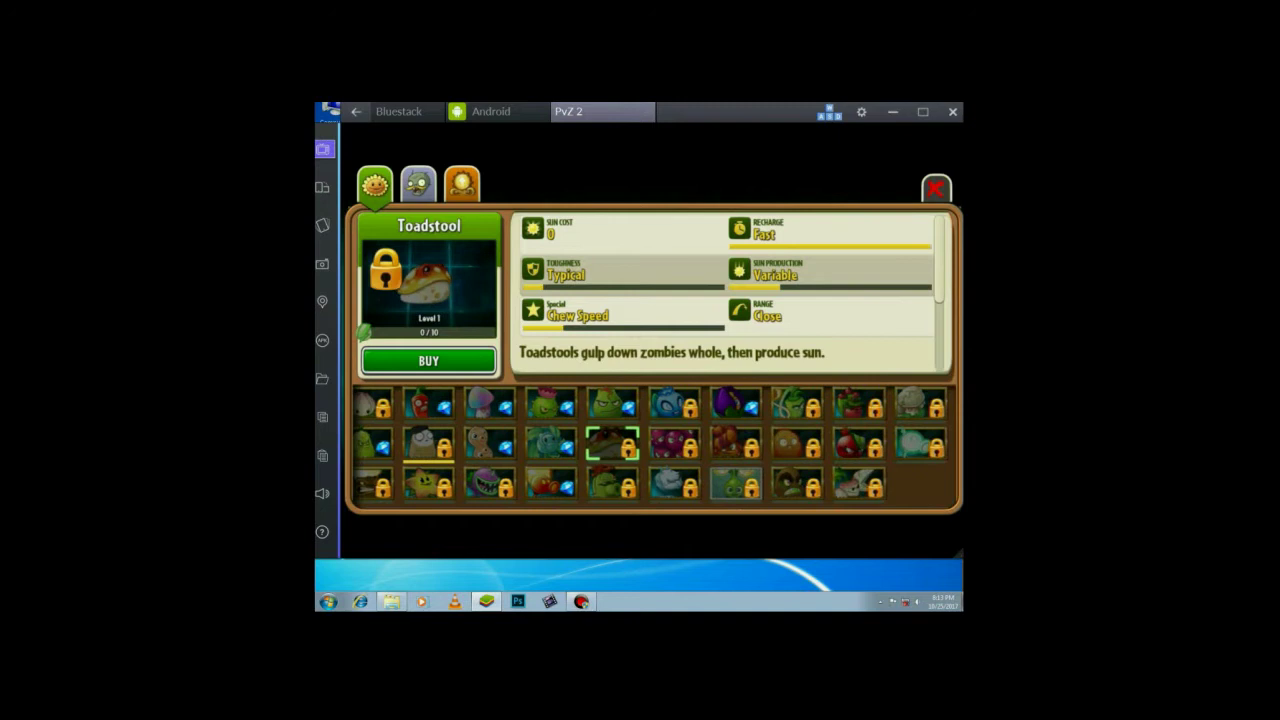
pyautogui.click(736, 444)
pyautogui.click(675, 444)
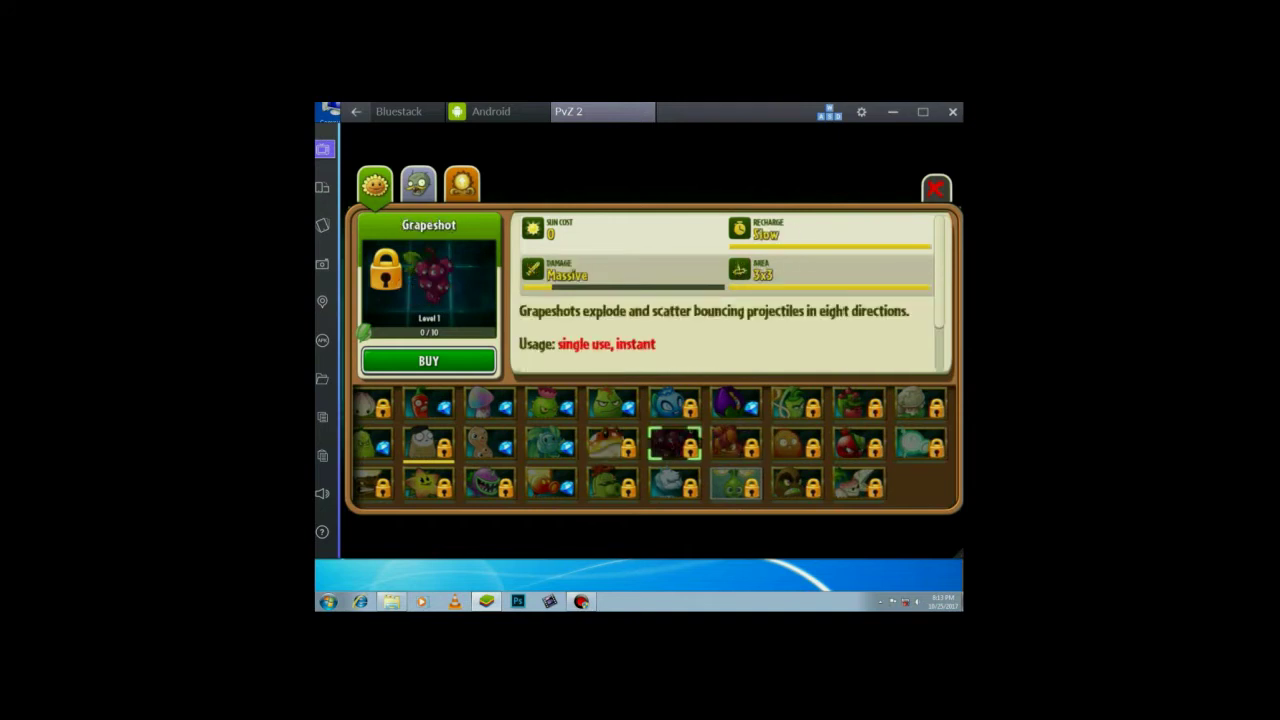
pyautogui.click(675, 484)
pyautogui.click(736, 484)
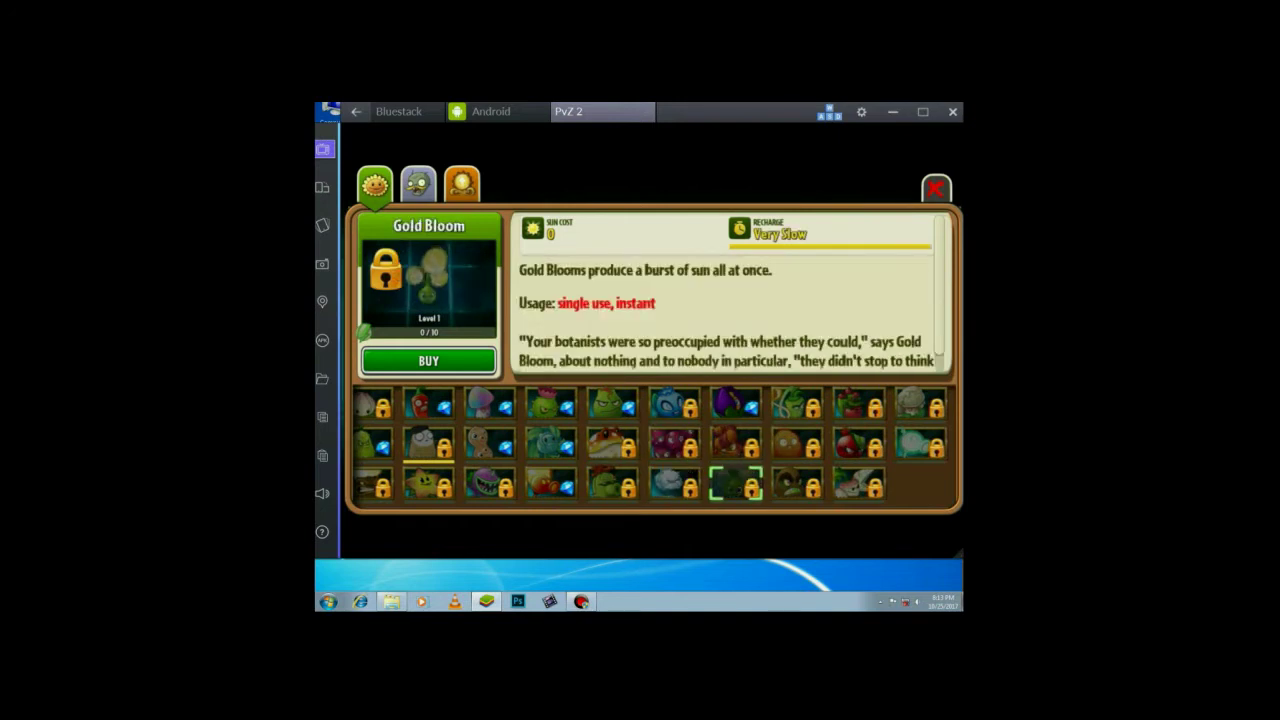
pyautogui.click(736, 444)
pyautogui.click(797, 444)
pyautogui.click(797, 484)
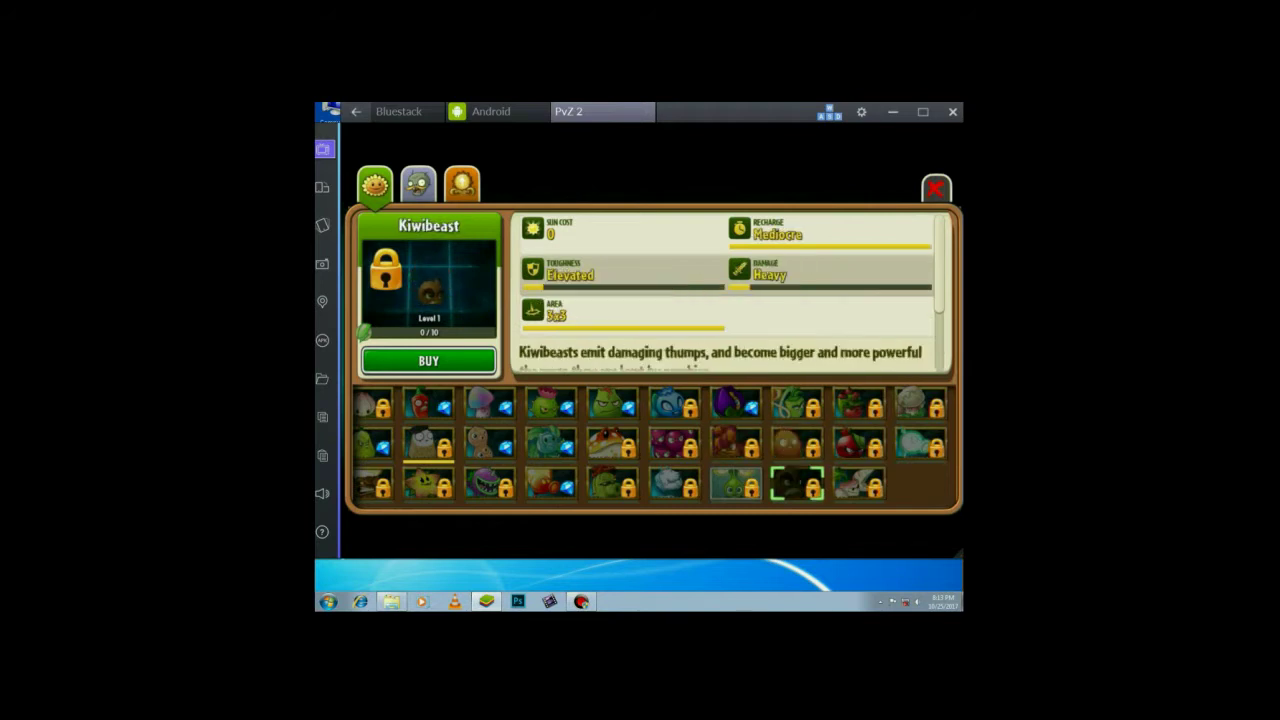
# - Look through the almanac's zombie list and its upgrades such as Sun Bonus and Plant Food Bonus
pyautogui.click(418, 185)
pyautogui.moveTo(840, 446); pyautogui.dragTo(573, 446)
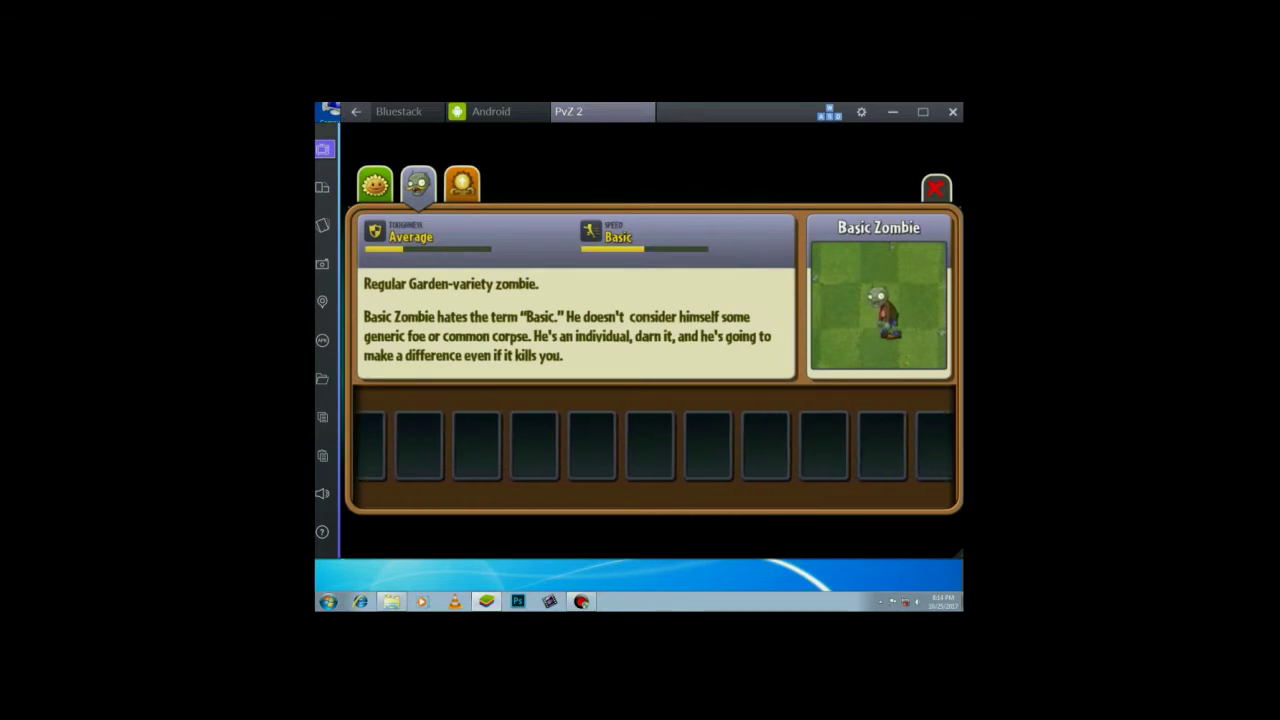
pyautogui.click(462, 185)
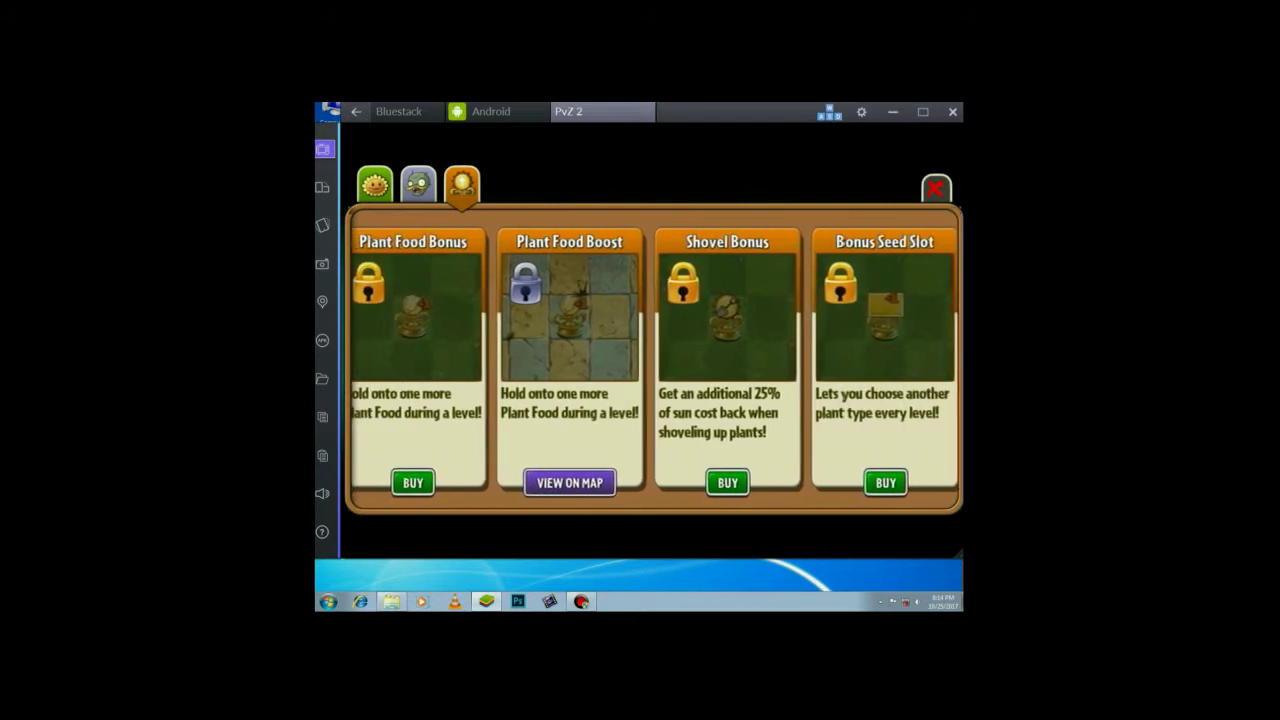
pyautogui.moveTo(500, 360); pyautogui.dragTo(820, 360)
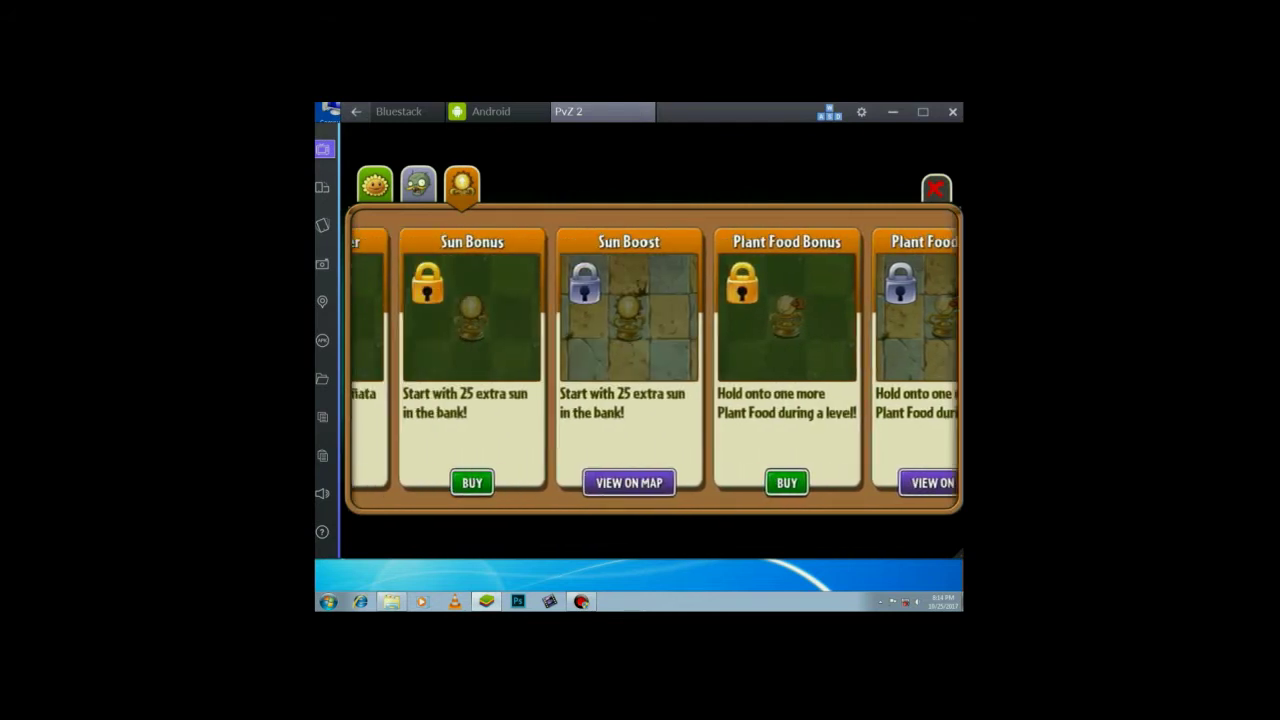
# - Close the almanac, return to the title screen and exit the game to the Android home screen
pyautogui.click(936, 188)
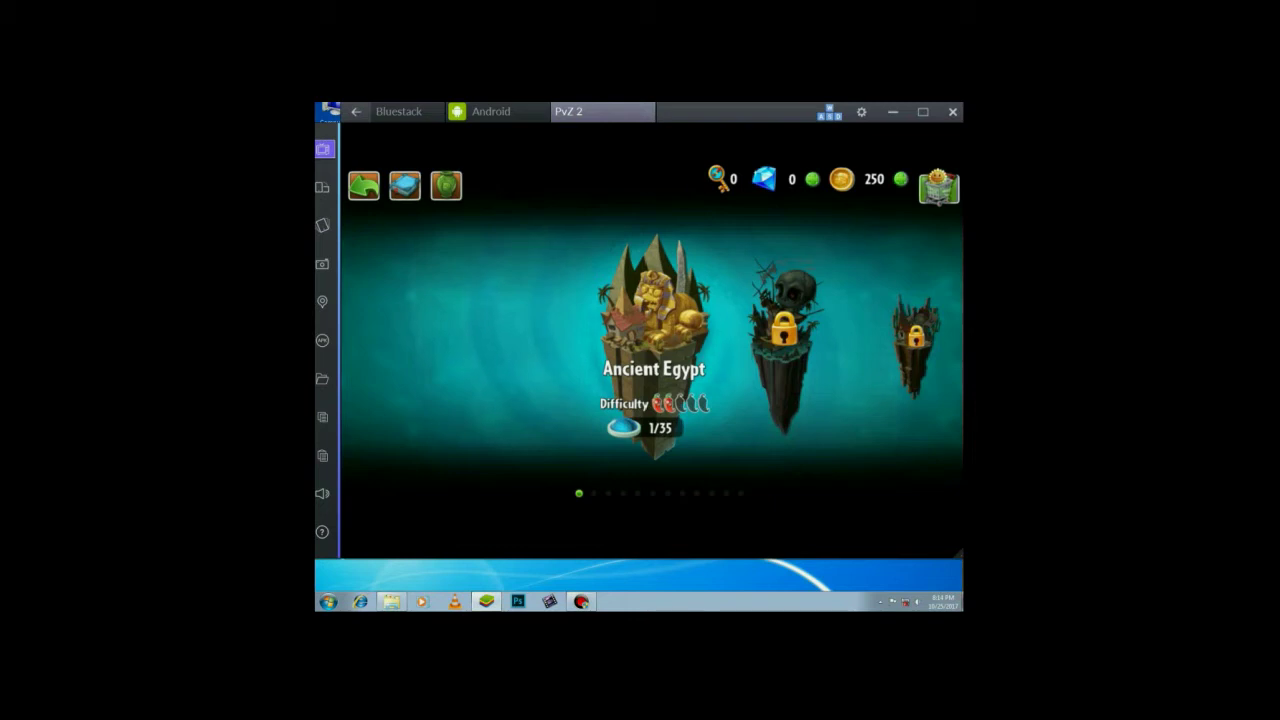
pyautogui.click(364, 186)
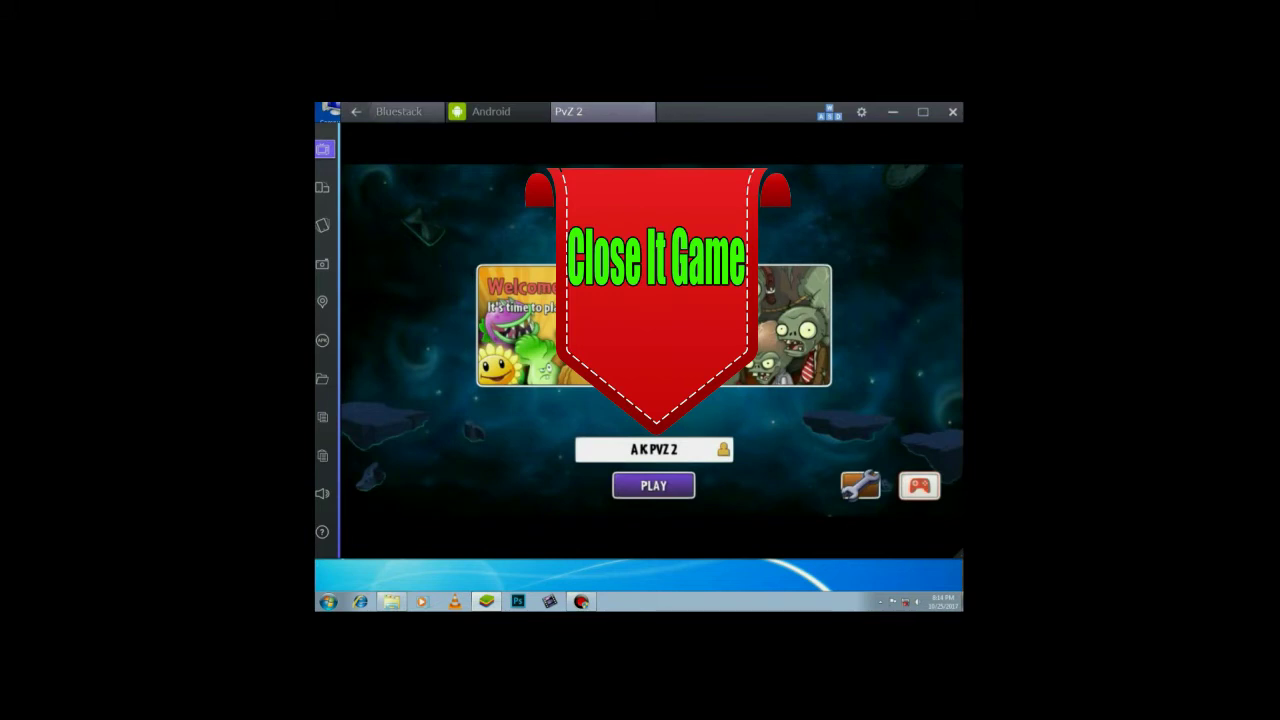
pyautogui.click(356, 112)
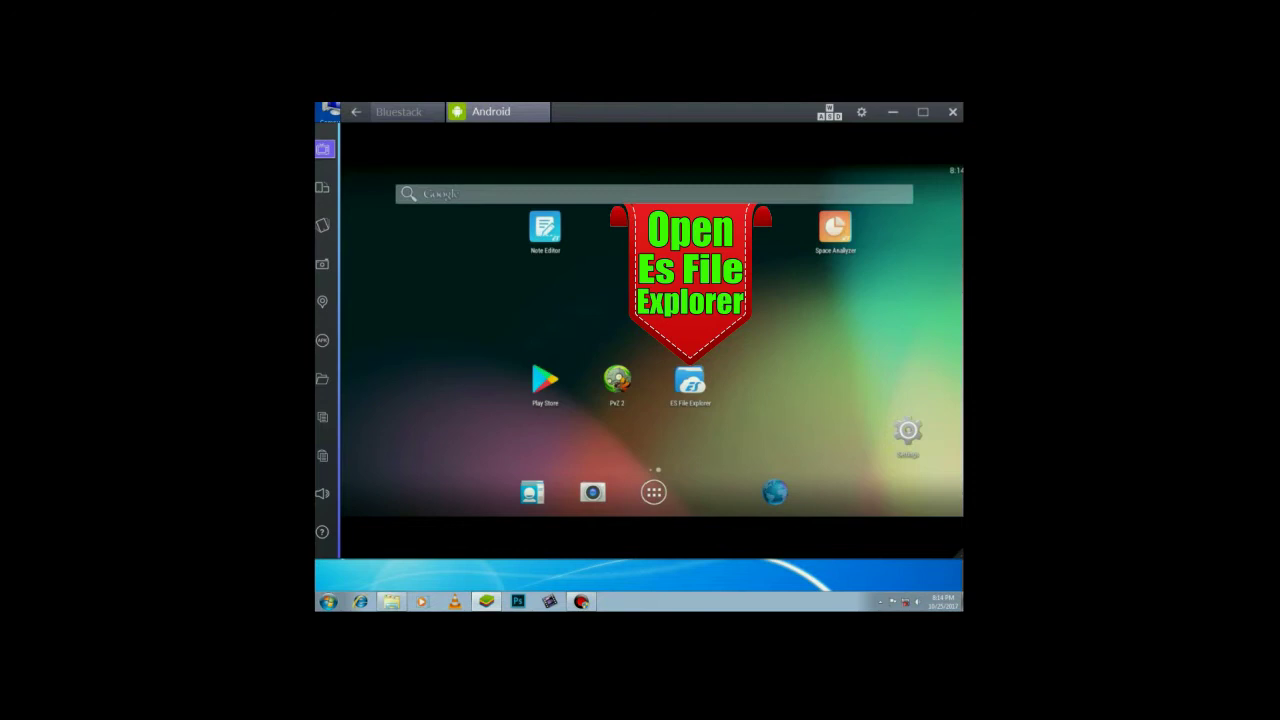
# - Open Android/data/com.ea.game.pvz2_row/files/No_Backup on the internal storage in ES File Explorer, and check the computer's network connection status
pyautogui.click(690, 382)
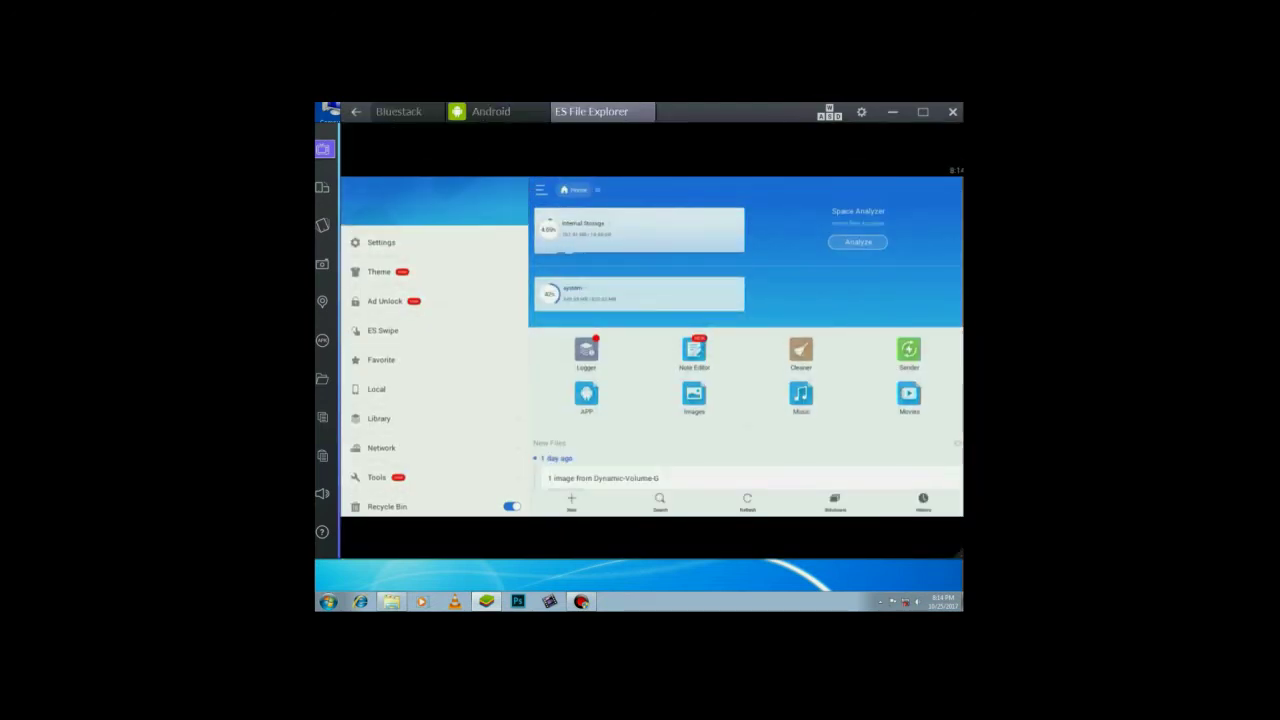
pyautogui.click(650, 228)
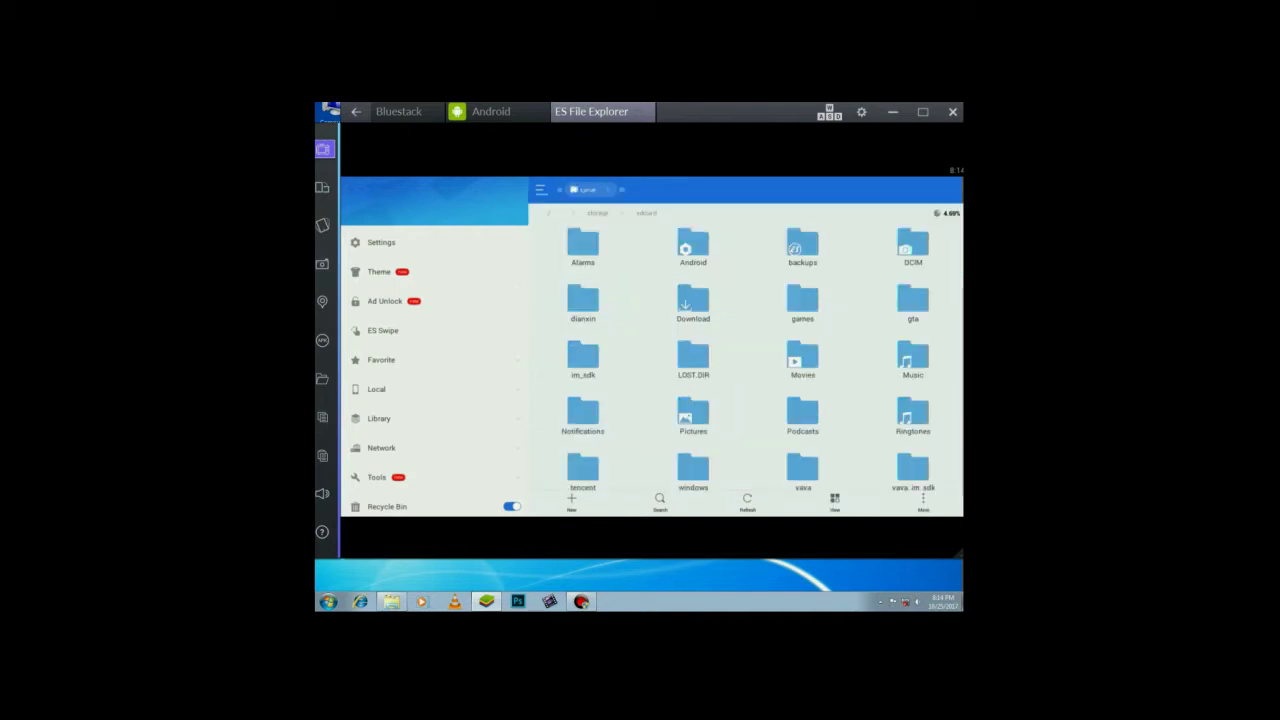
pyautogui.click(700, 242)
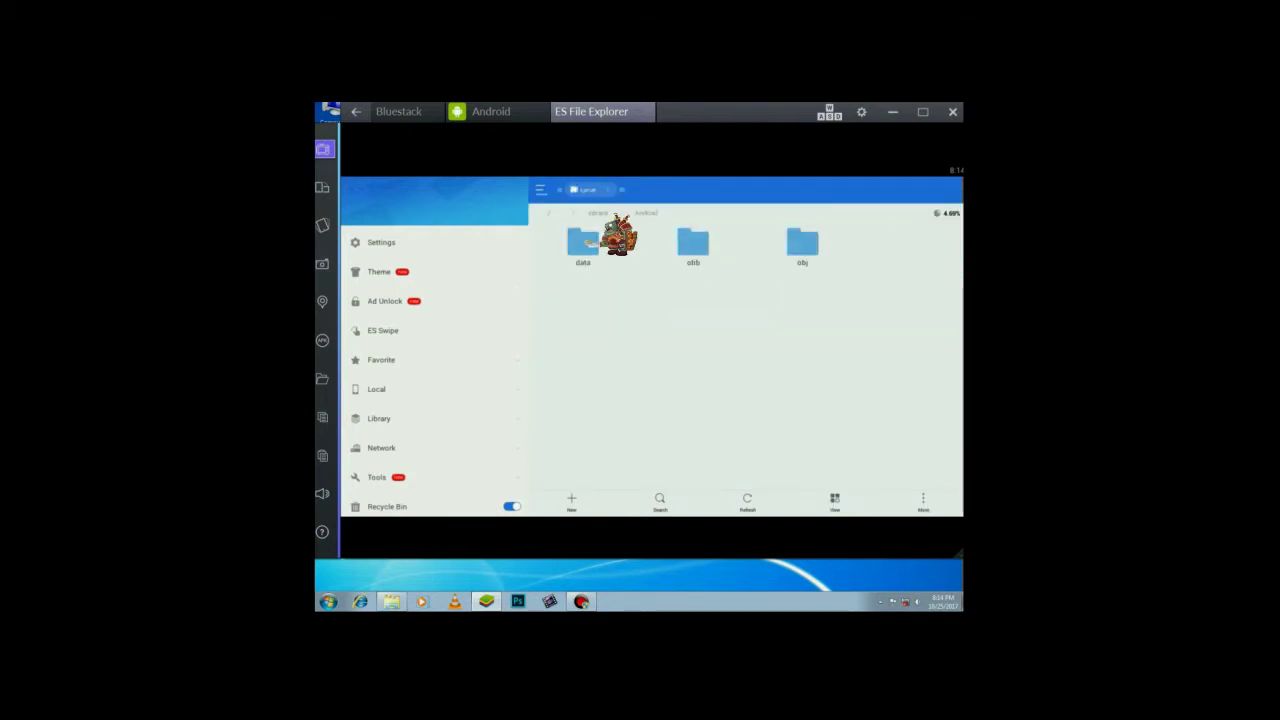
pyautogui.click(585, 242)
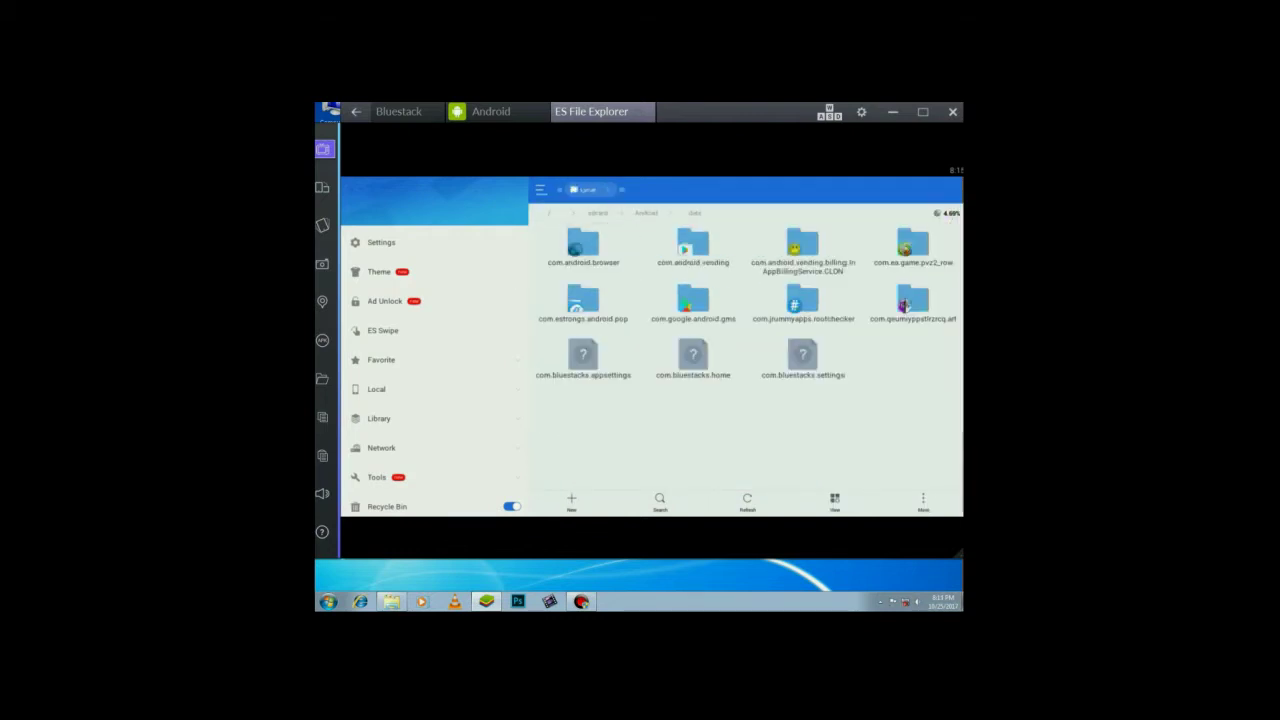
pyautogui.click(915, 242)
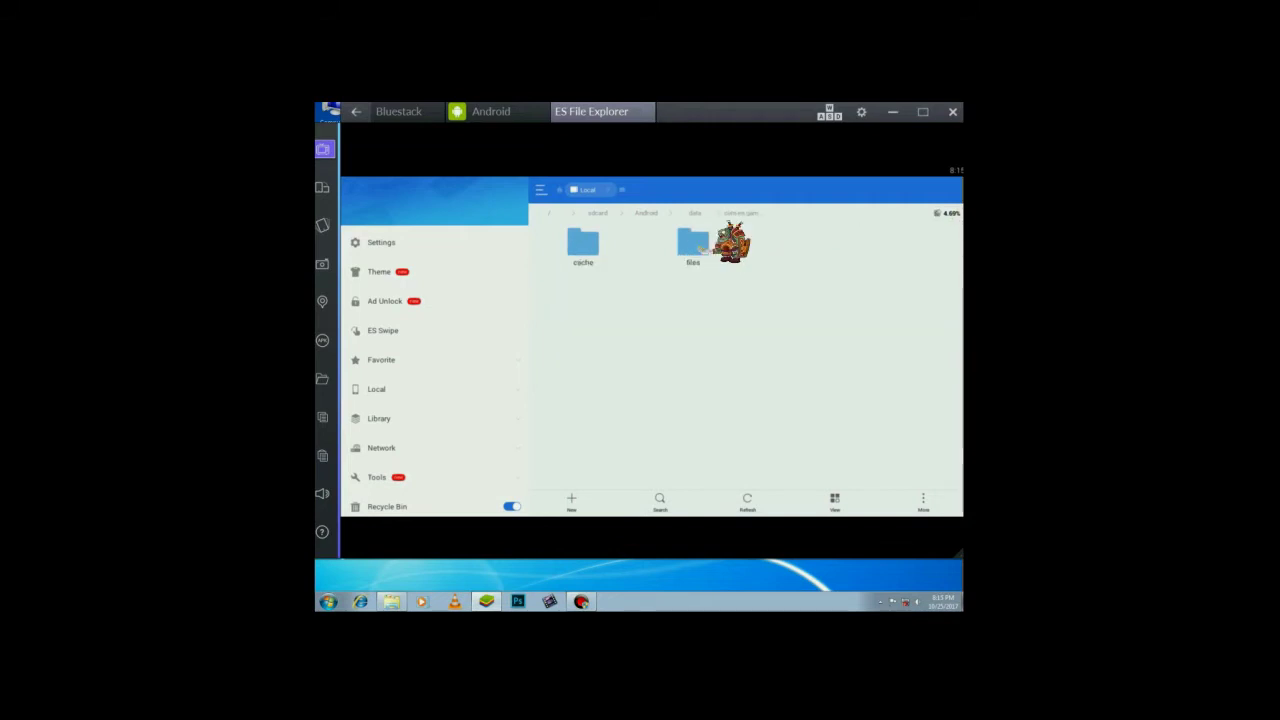
pyautogui.click(705, 245)
pyautogui.click(600, 240)
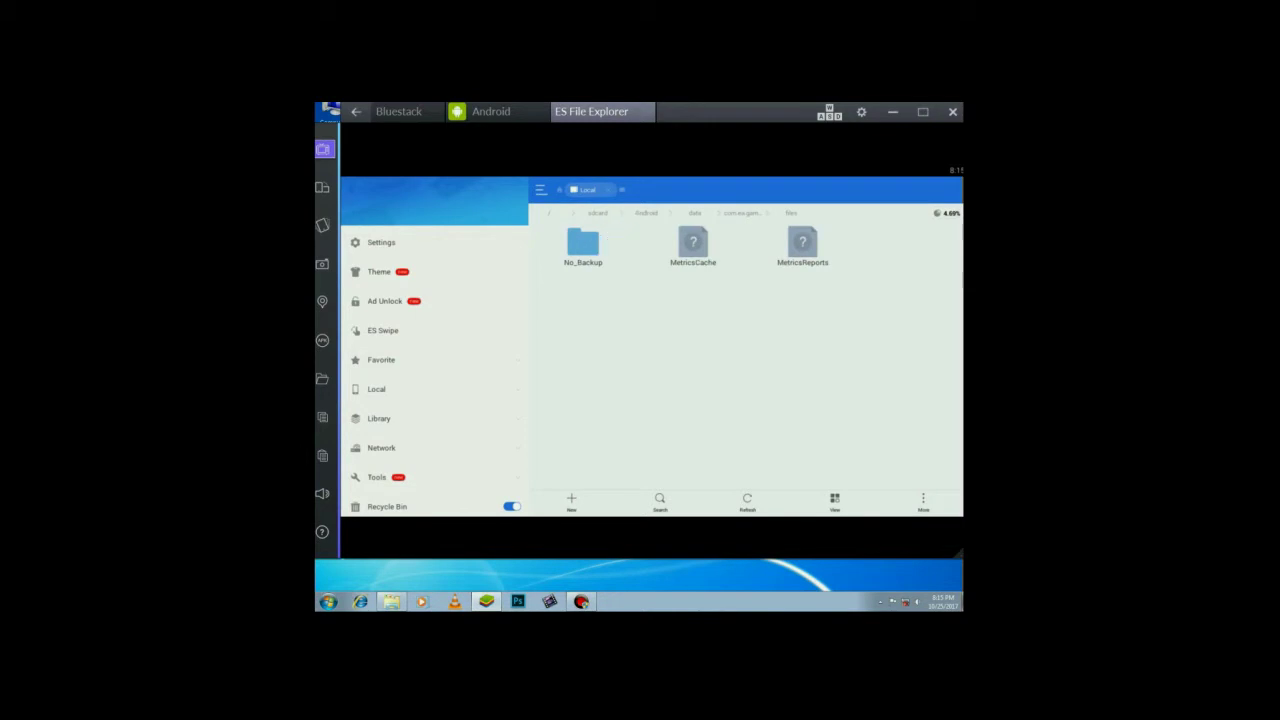
pyautogui.click(905, 602)
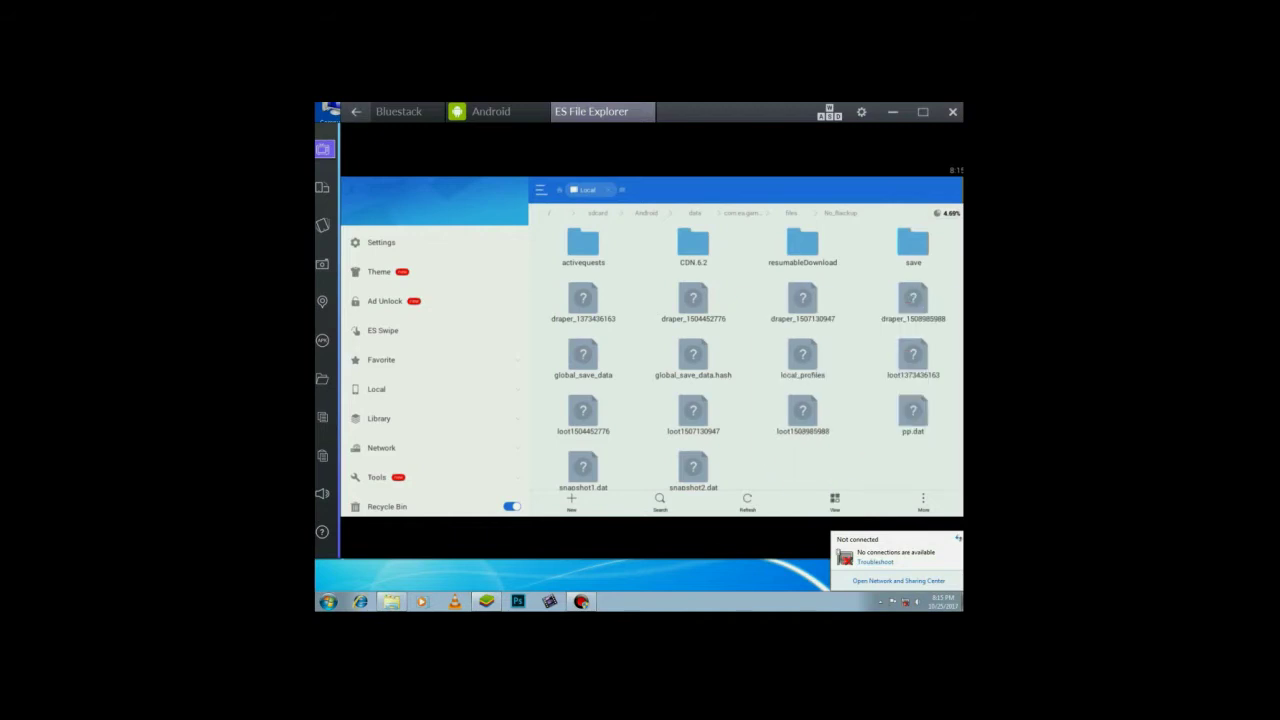
# - Transfer pp.dat from the computer's PVZ 2 HACK folder into BlueStacks, replacing the shared-folder copy, and send it to ES Save to
pyautogui.click(392, 602)
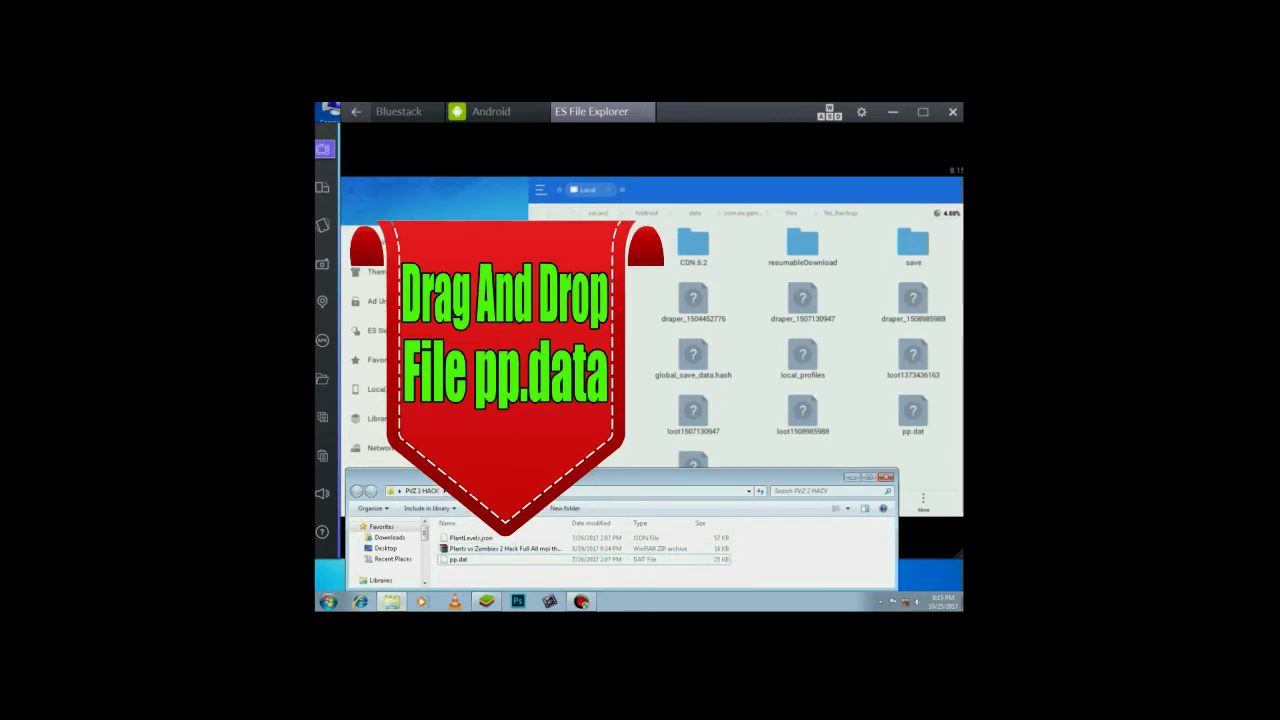
pyautogui.click(459, 560)
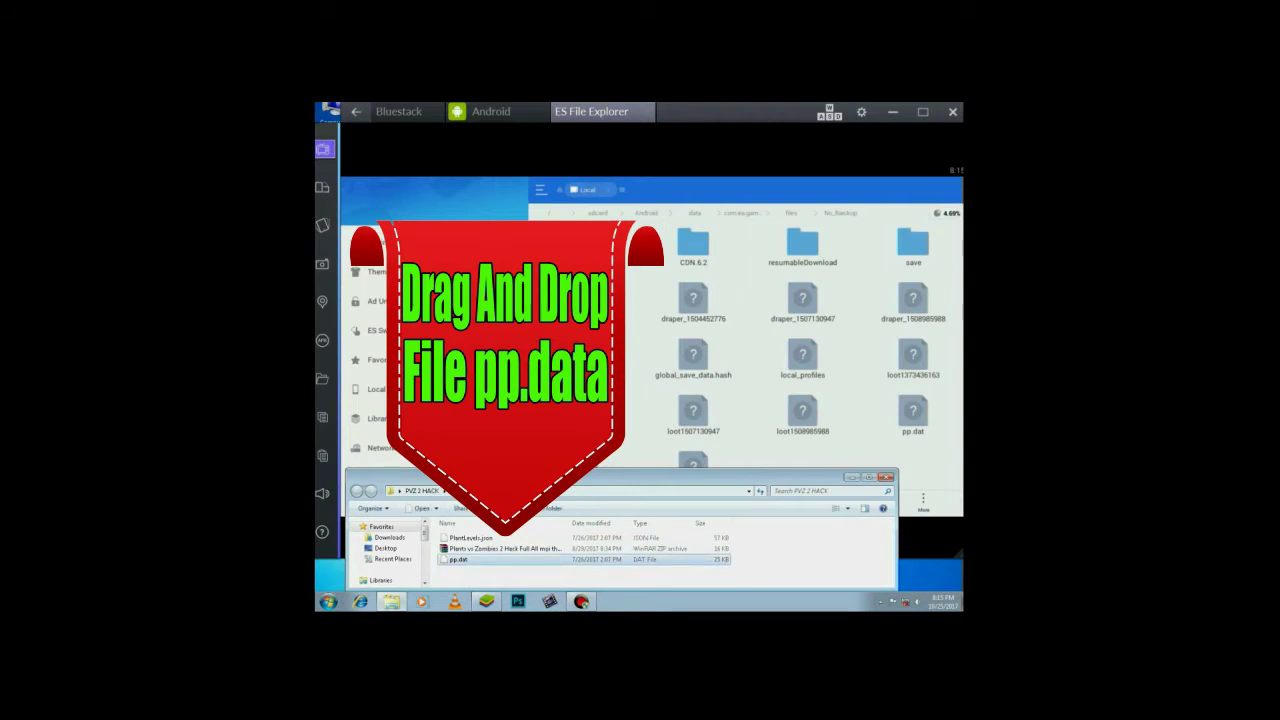
pyautogui.moveTo(459, 560); pyautogui.dragTo(635, 445)
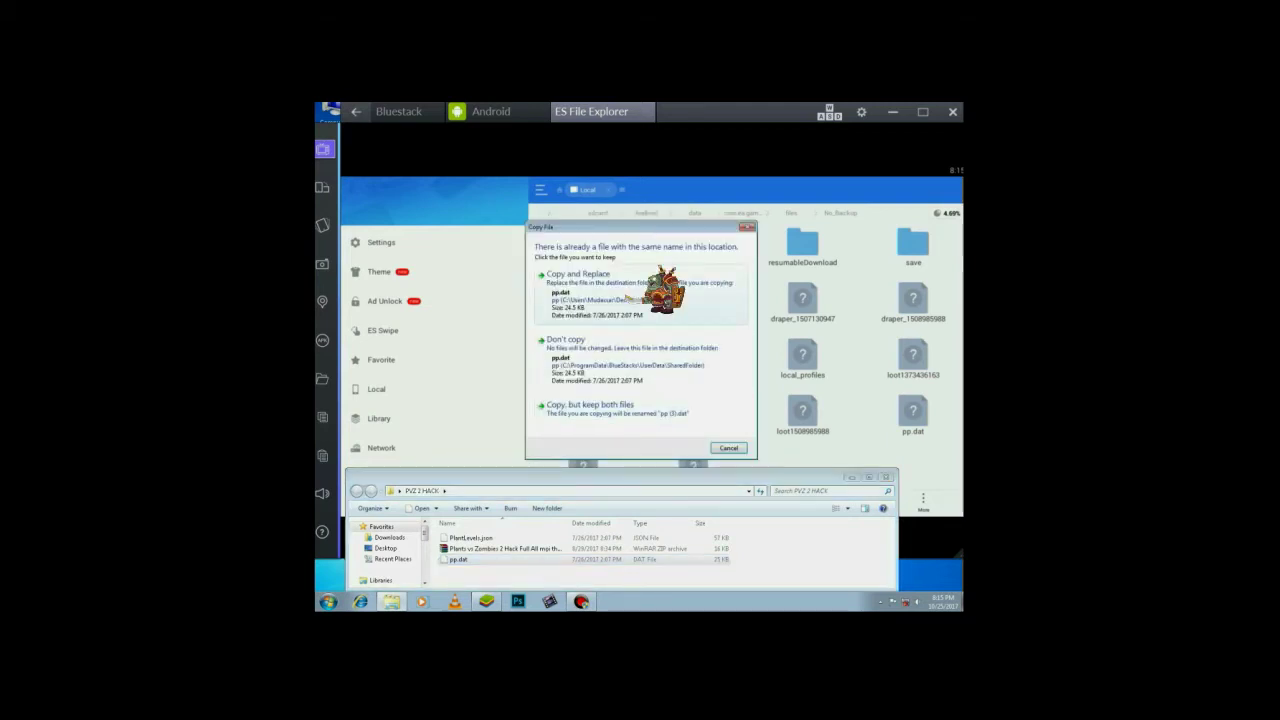
pyautogui.click(630, 295)
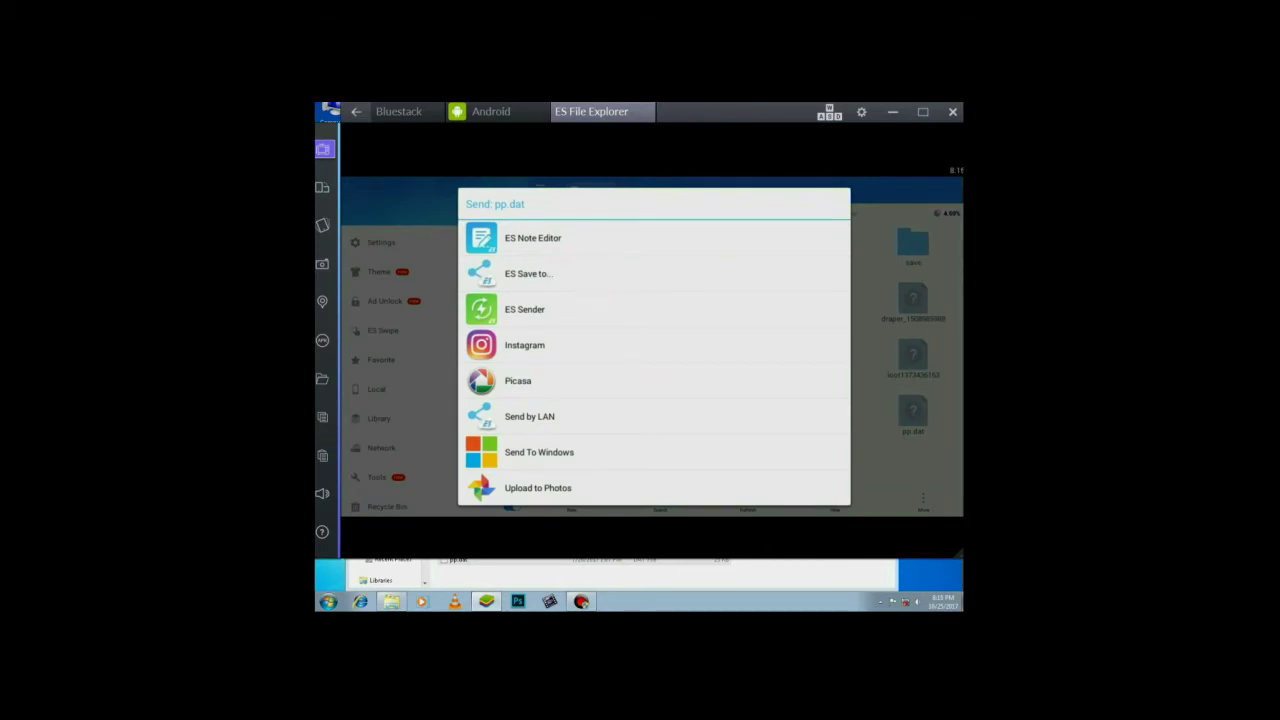
pyautogui.click(565, 274)
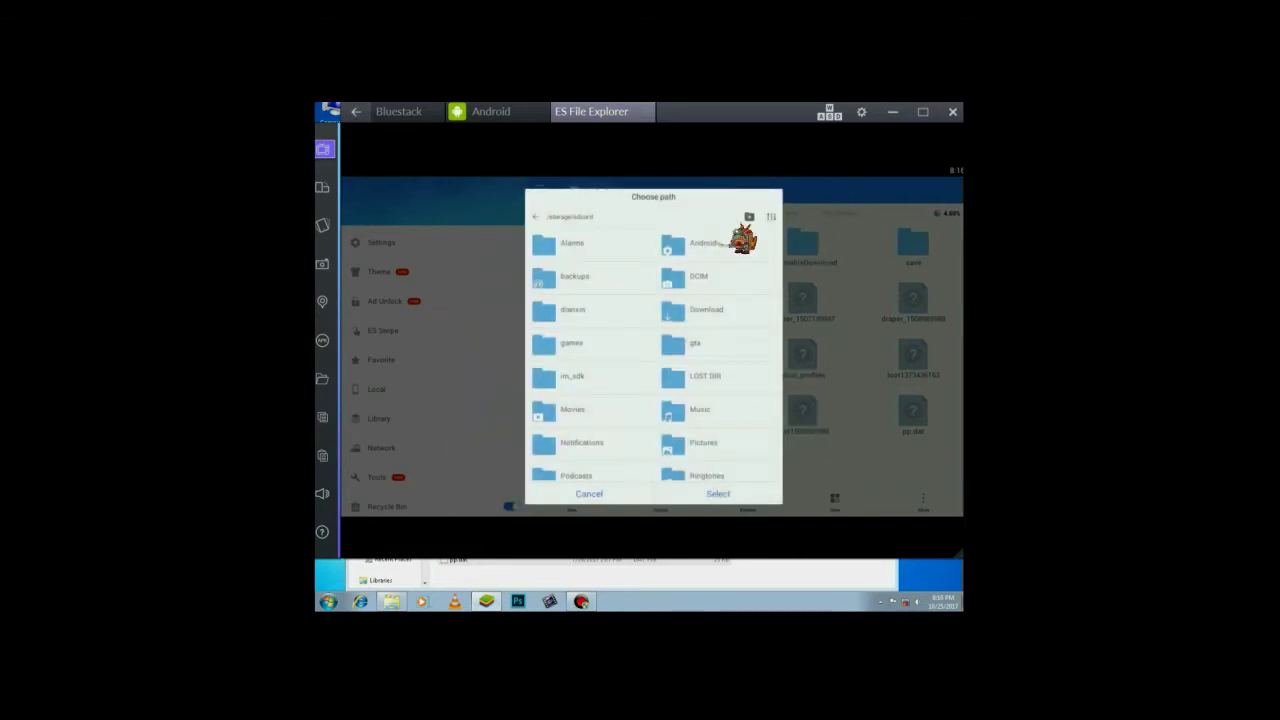
# - Save pp.dat into Android/data/com.ea.game.pvz2_row/files/No_Backup, overwriting the existing file
pyautogui.click(722, 243)
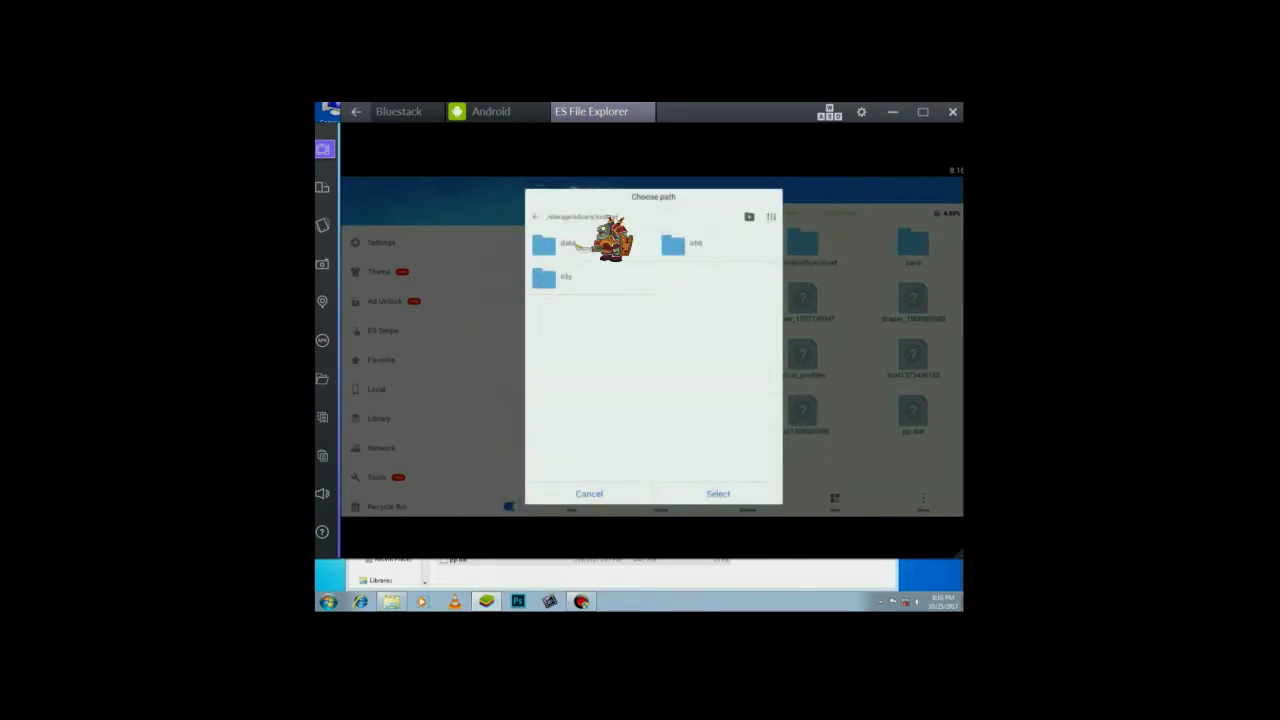
pyautogui.click(590, 243)
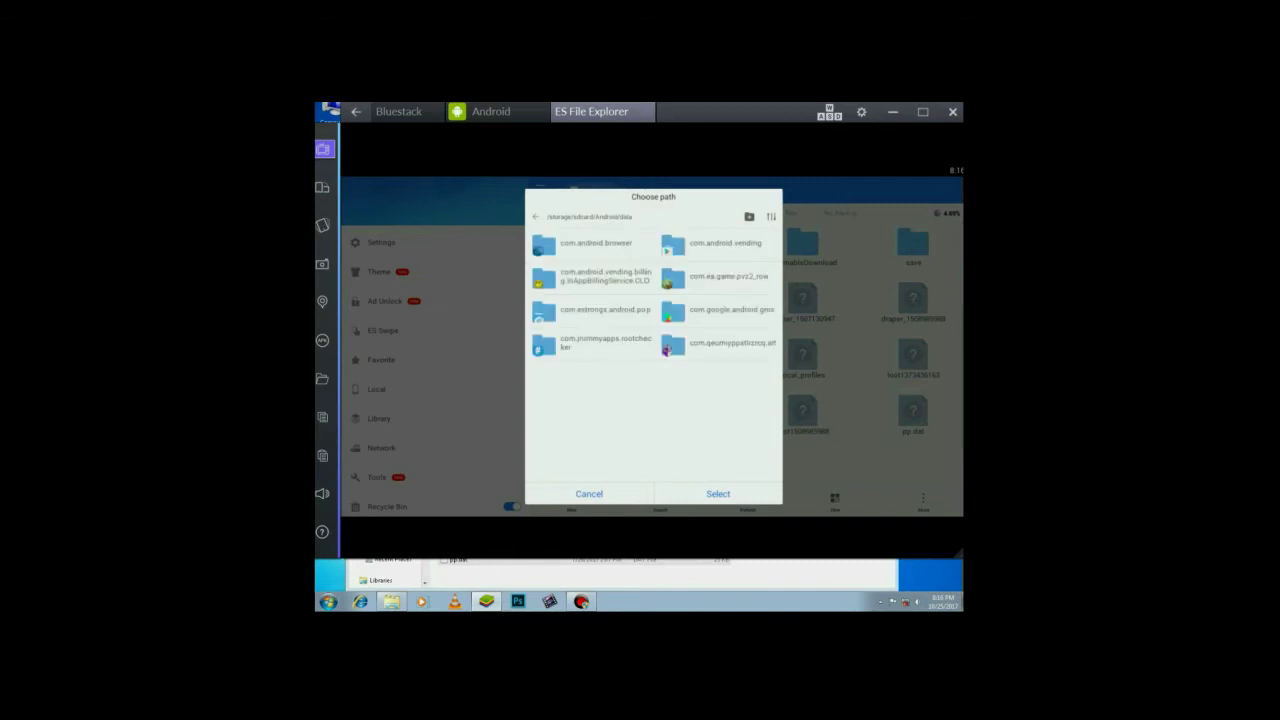
pyautogui.click(728, 276)
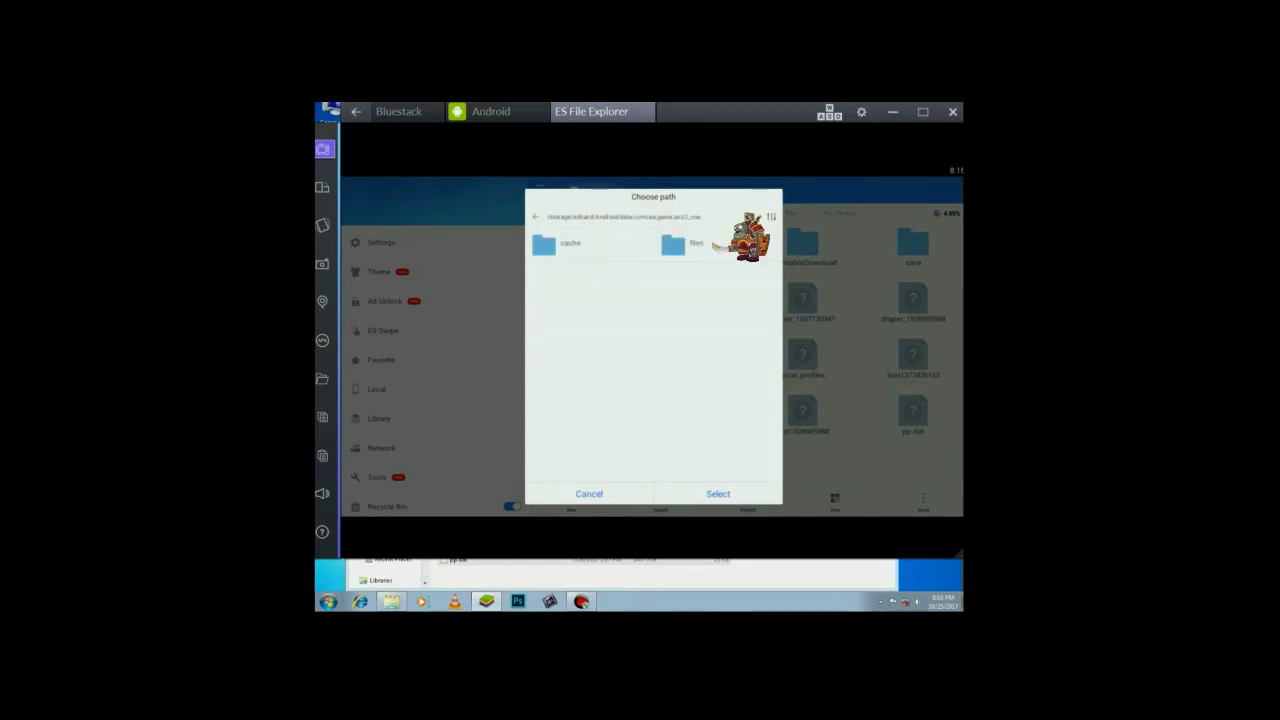
pyautogui.click(718, 244)
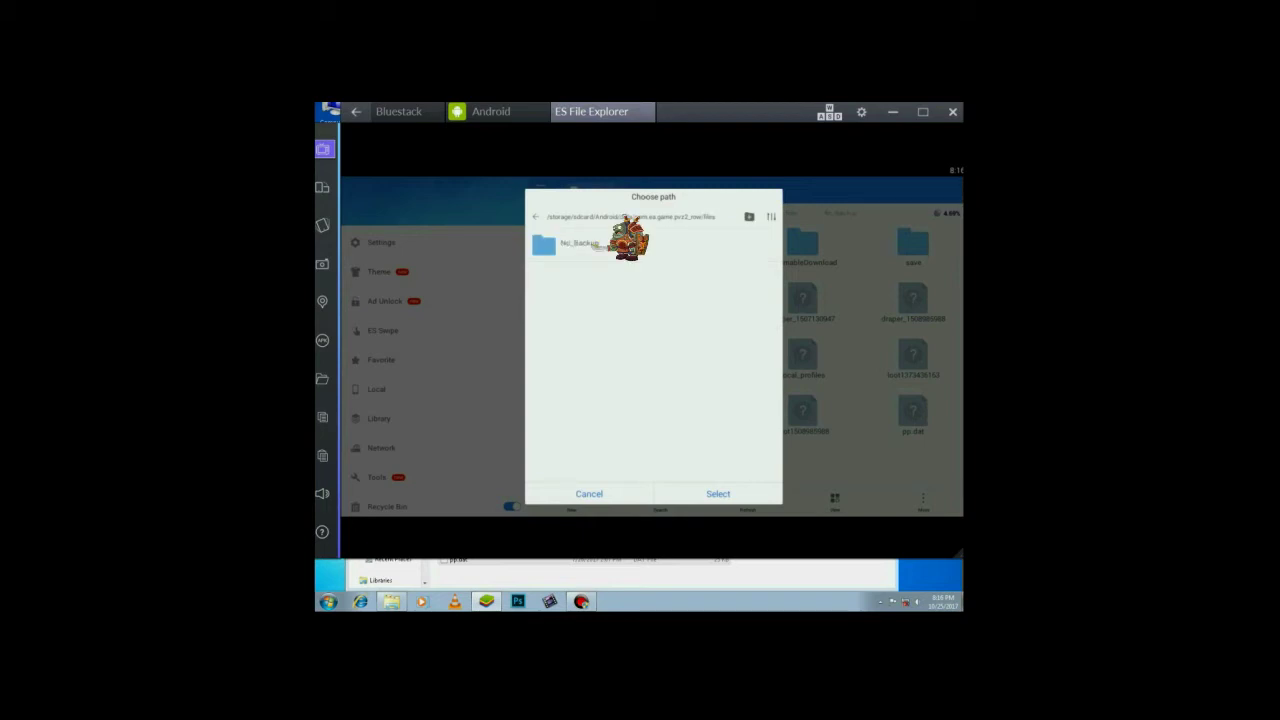
pyautogui.click(580, 244)
pyautogui.click(714, 484)
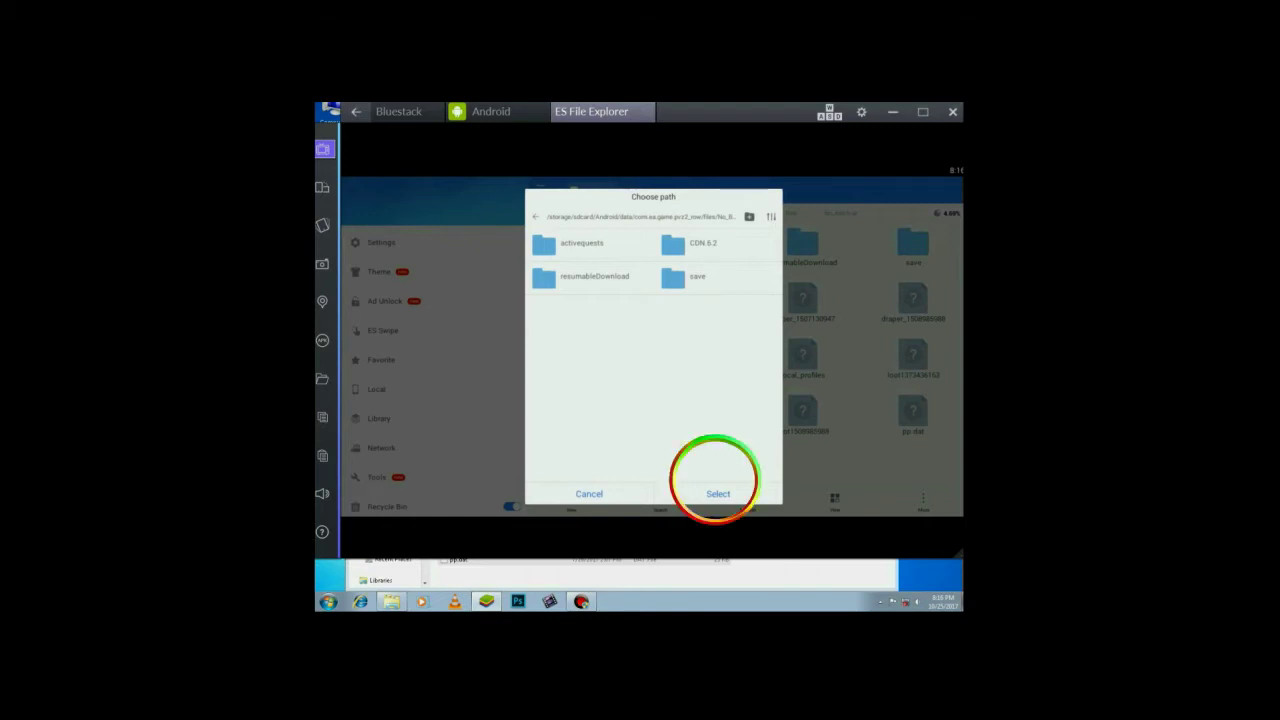
pyautogui.click(717, 492)
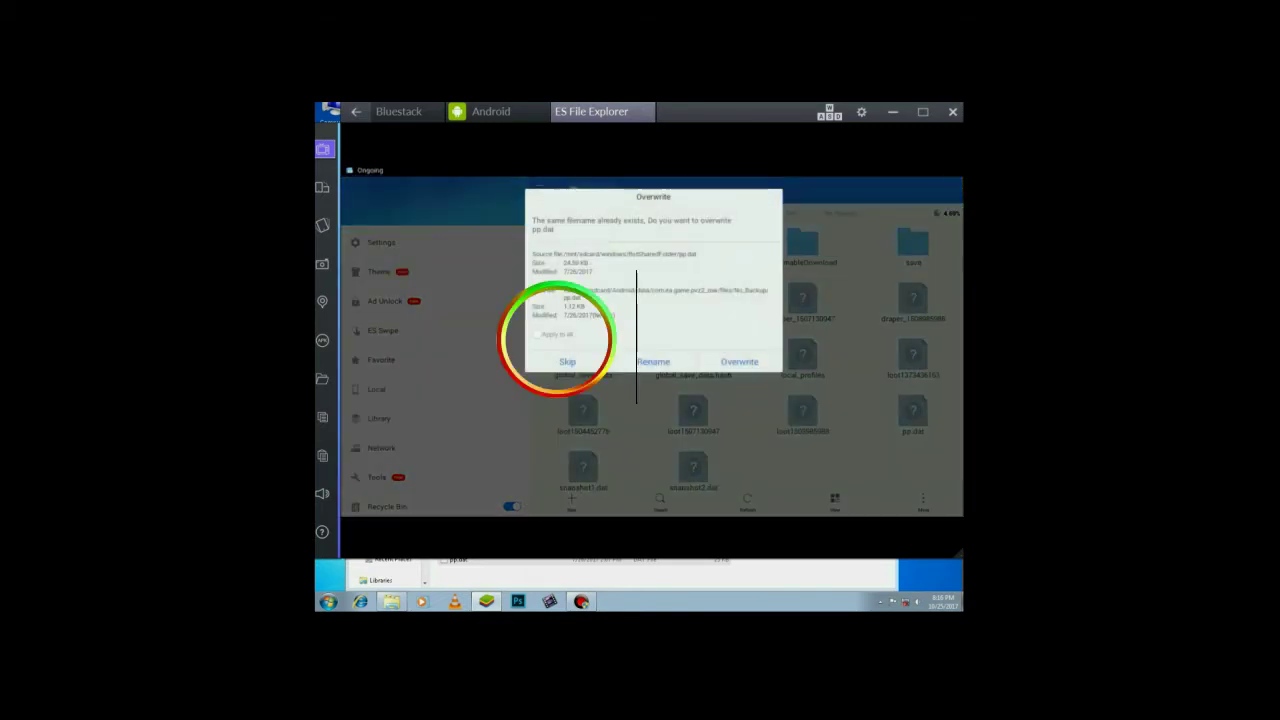
pyautogui.click(555, 337)
pyautogui.click(739, 358)
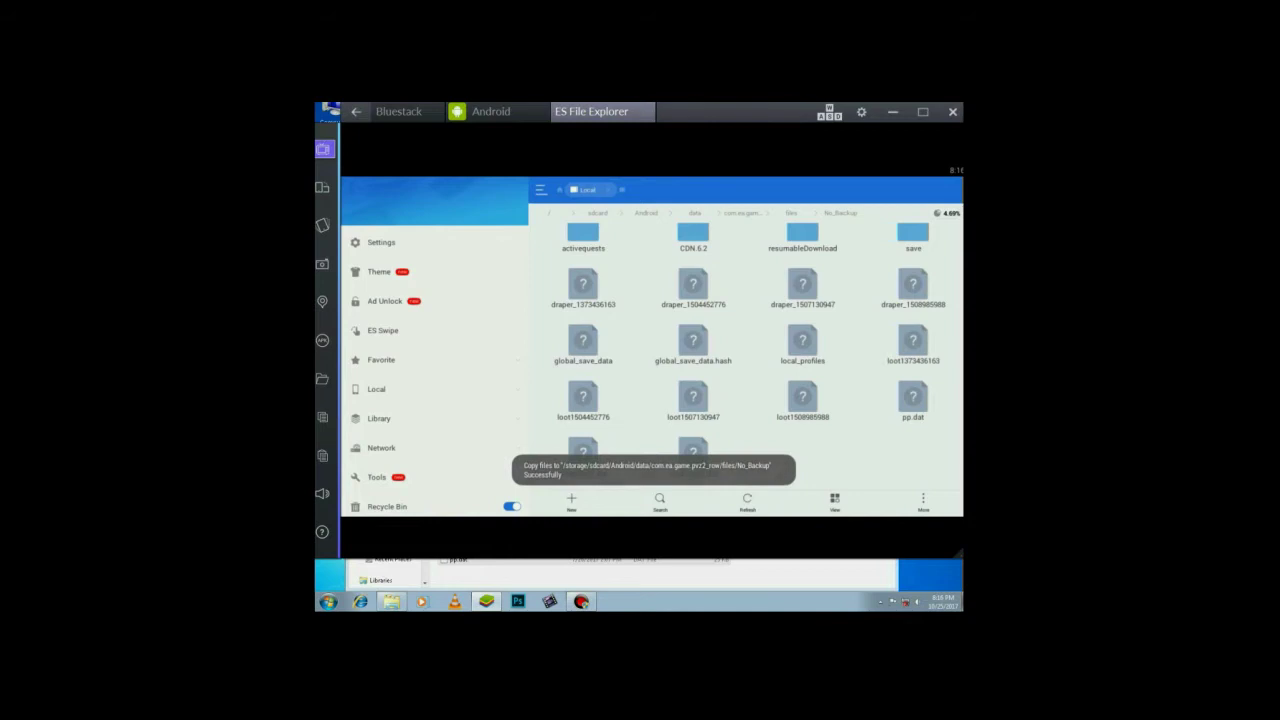
# - Open the CDN.6.2 folder and transfer PlantLevels.json from the PVZ 2 HACK folder into BlueStacks, replacing the shared-folder copy
pyautogui.scroll(1, 746, 350)
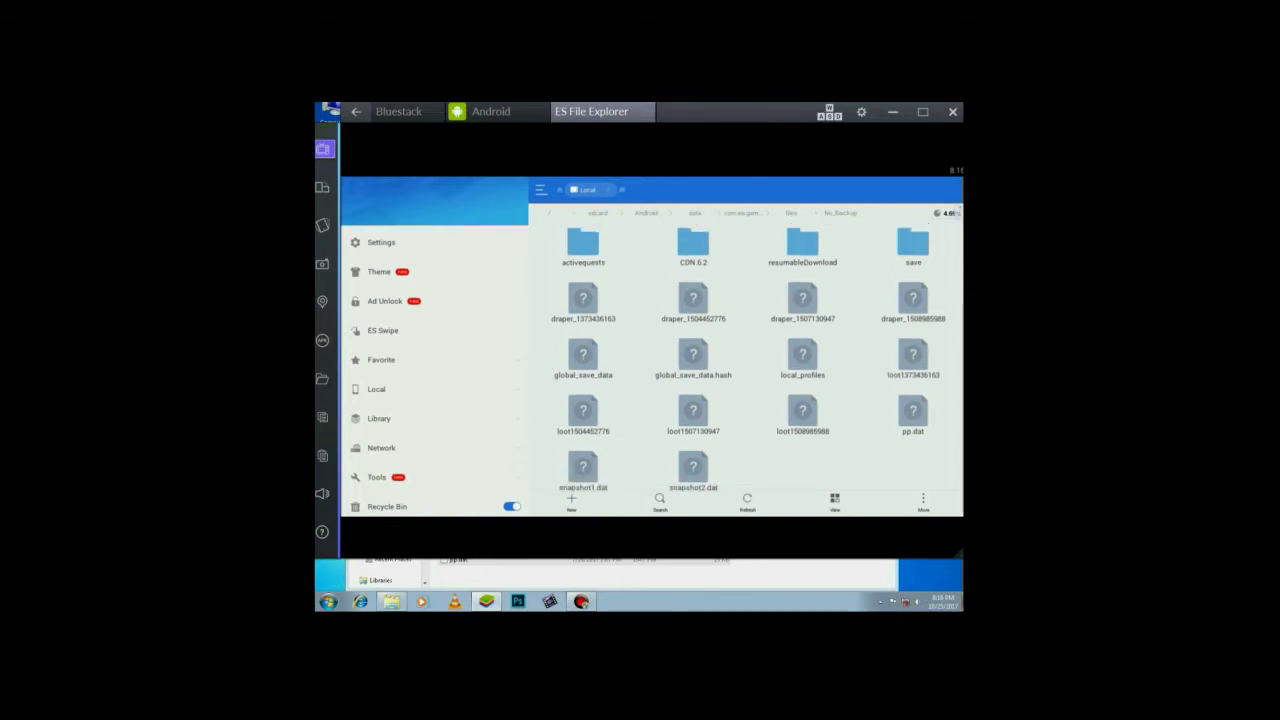
pyautogui.click(693, 245)
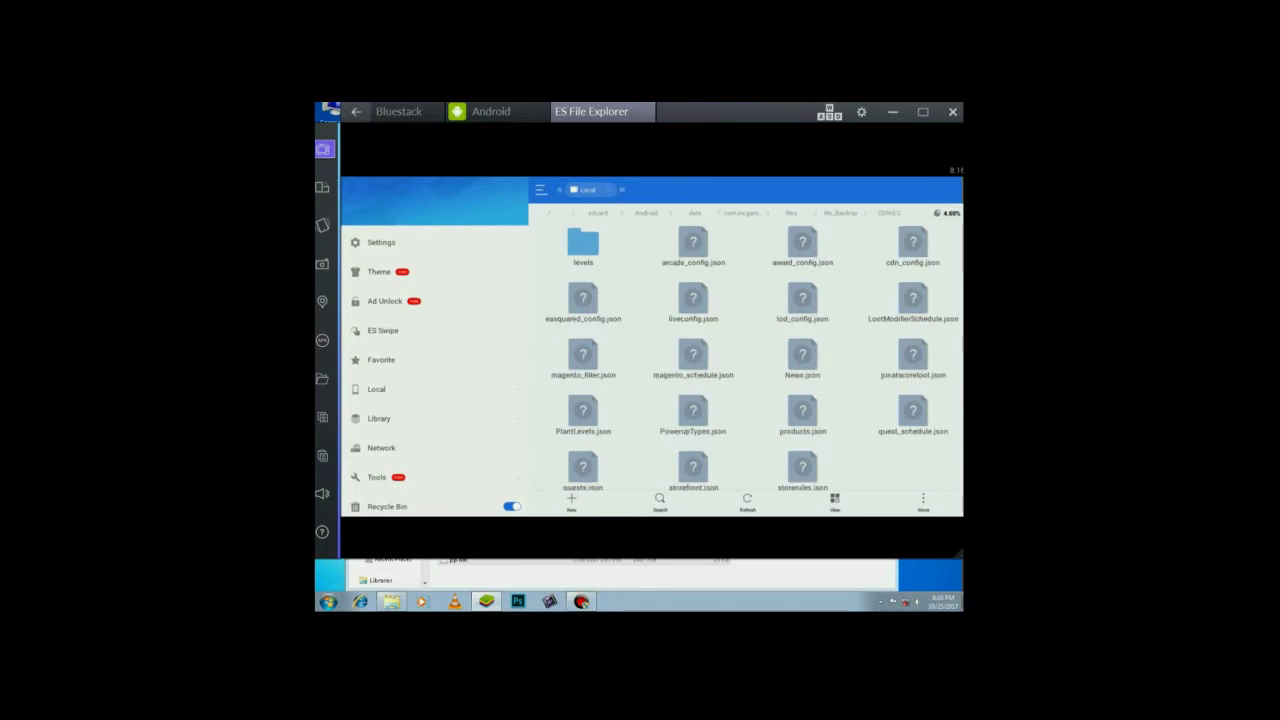
pyautogui.click(600, 577)
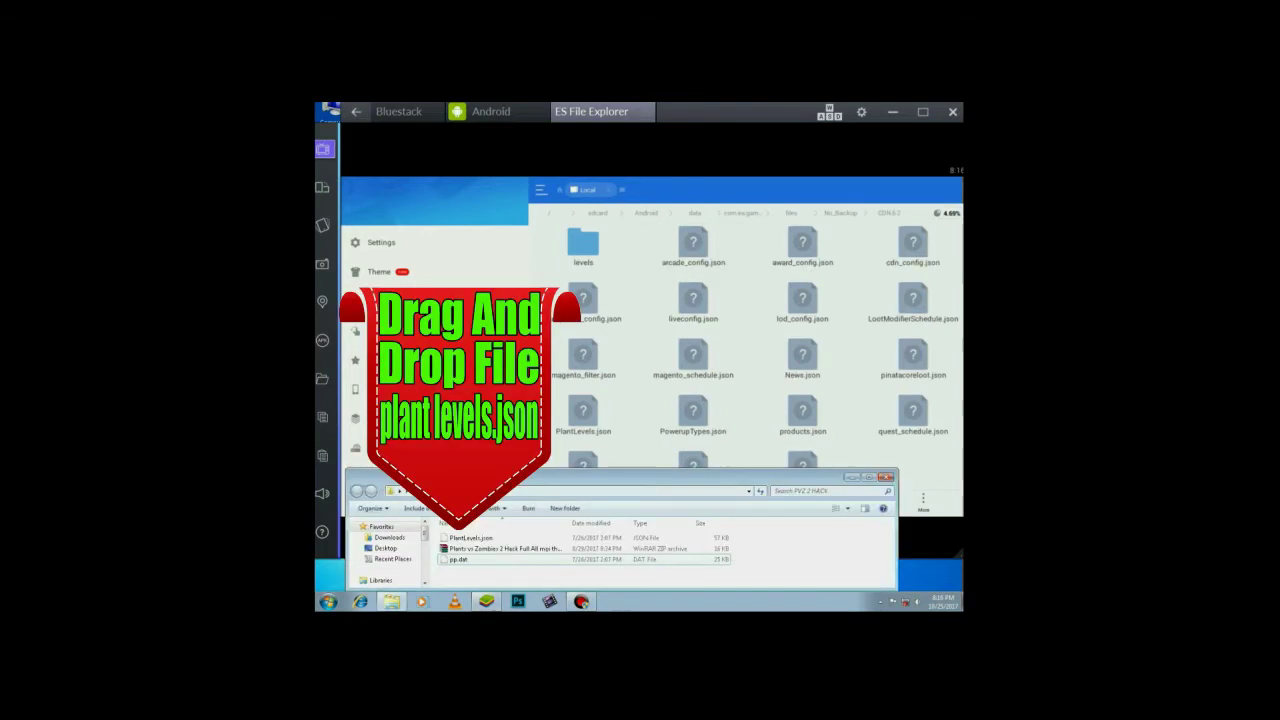
pyautogui.click(471, 538)
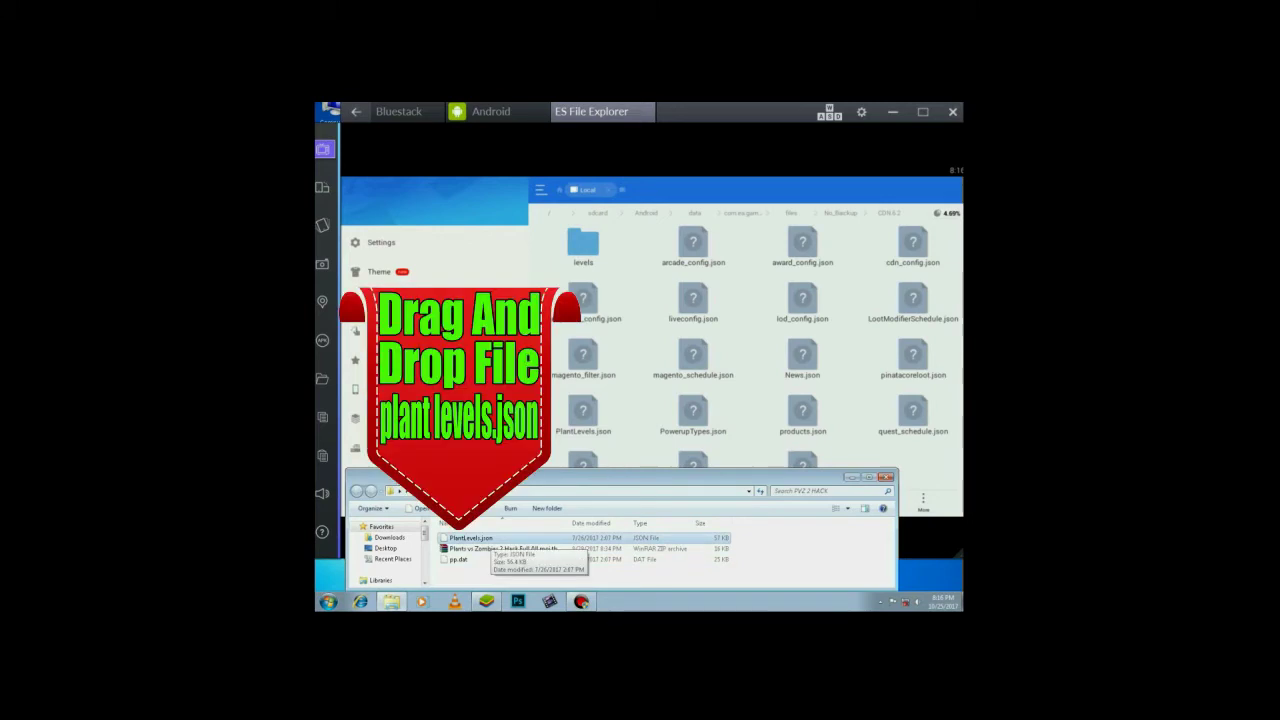
pyautogui.moveTo(470, 538); pyautogui.dragTo(501, 518)
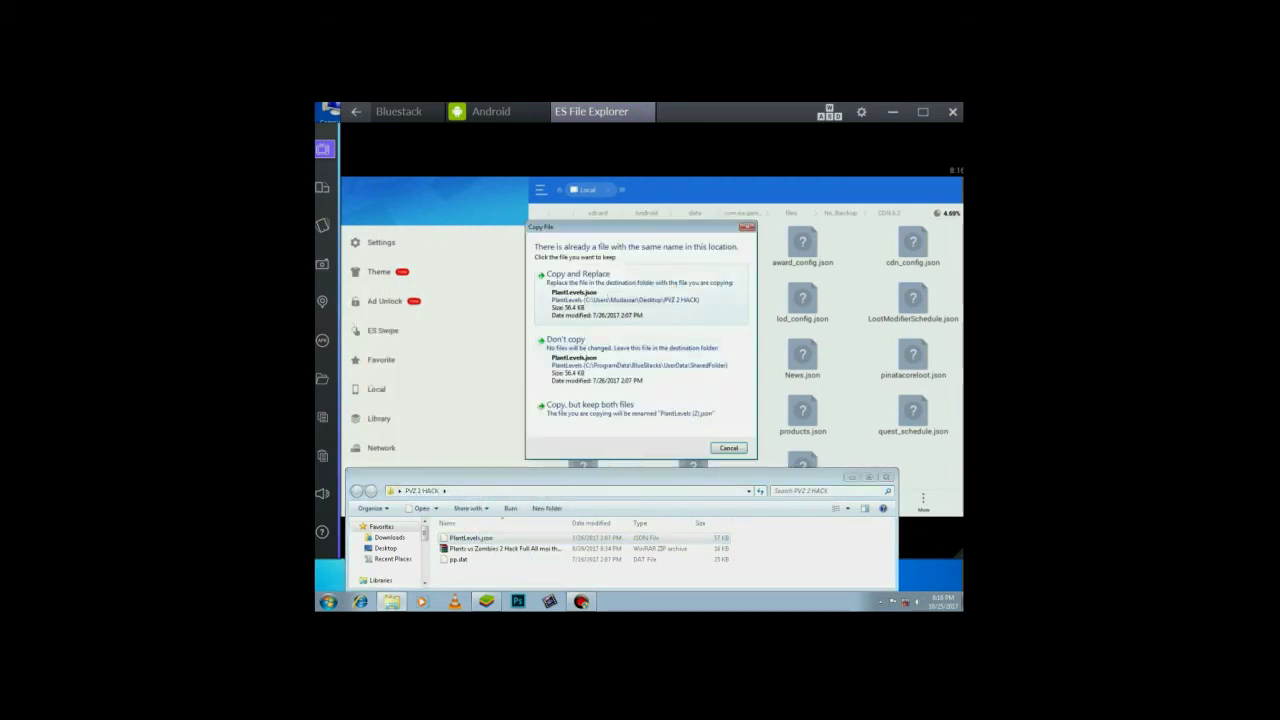
pyautogui.click(640, 290)
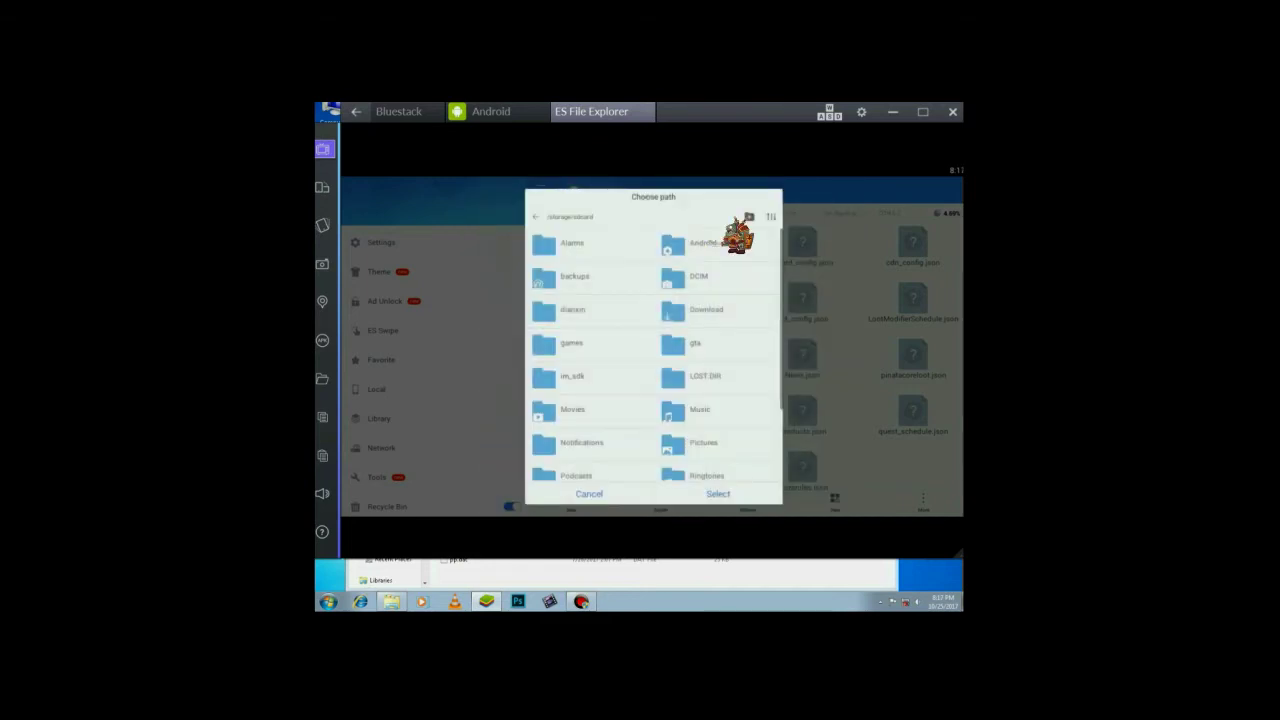
# - Save PlantLevels.json into Android/data/com.ea.game.pvz2_row/files/No_Backup/CDN.6.2, overwriting the existing file
pyautogui.click(728, 238)
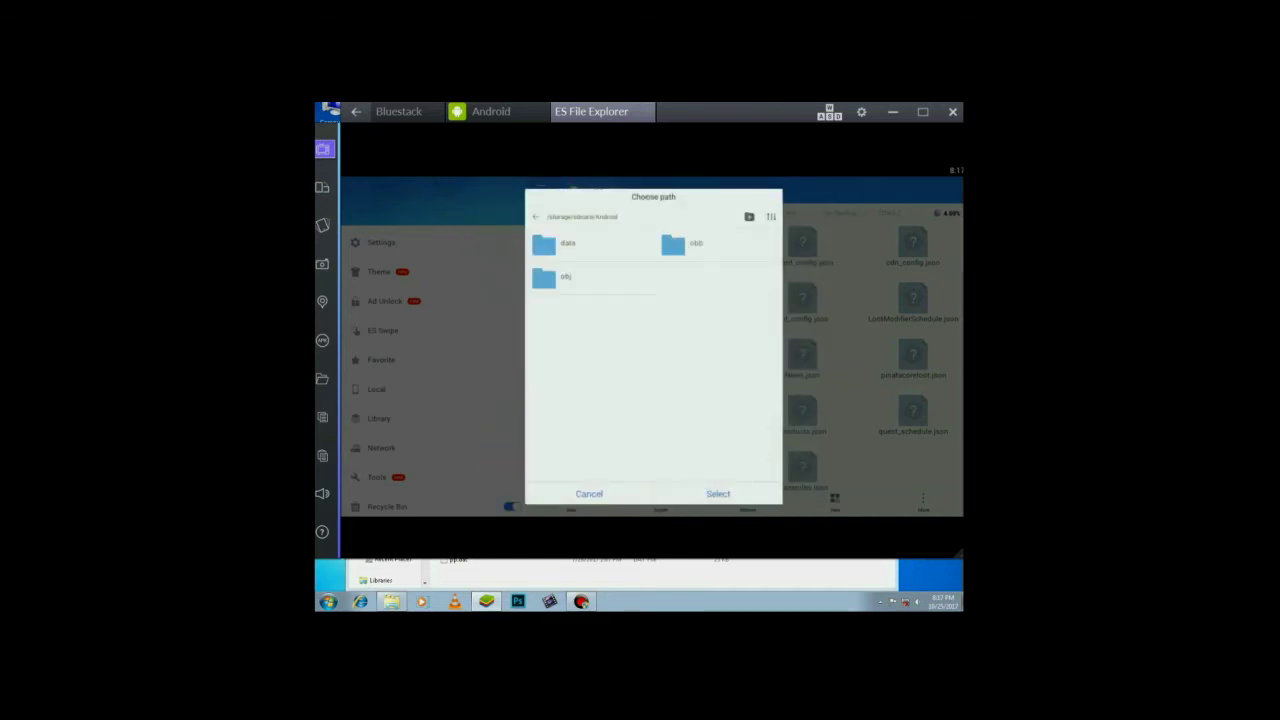
pyautogui.click(600, 243)
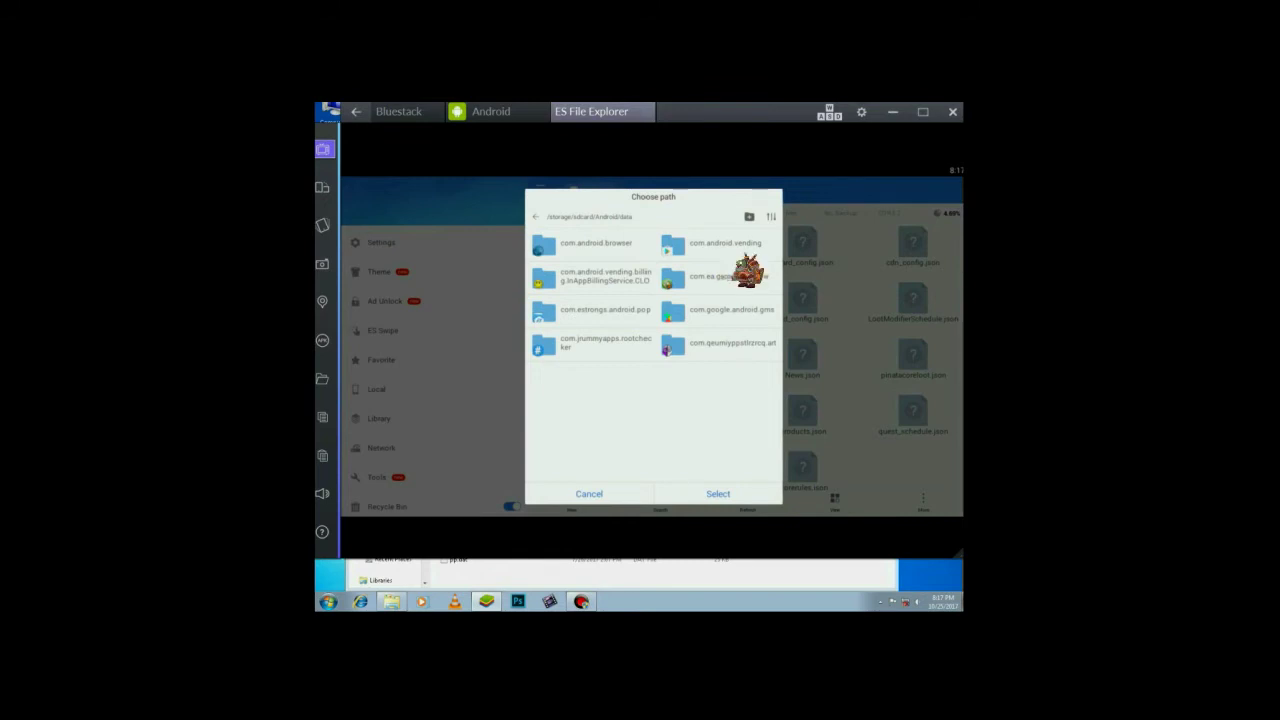
pyautogui.click(740, 274)
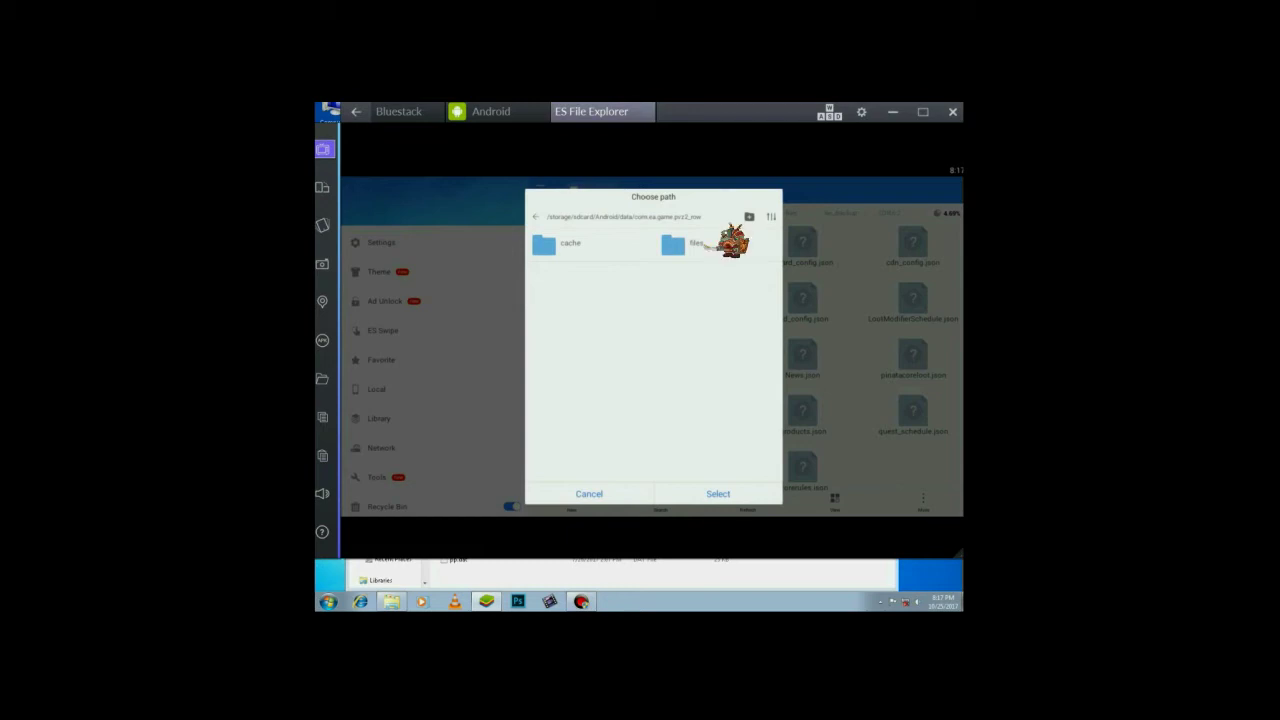
pyautogui.click(700, 244)
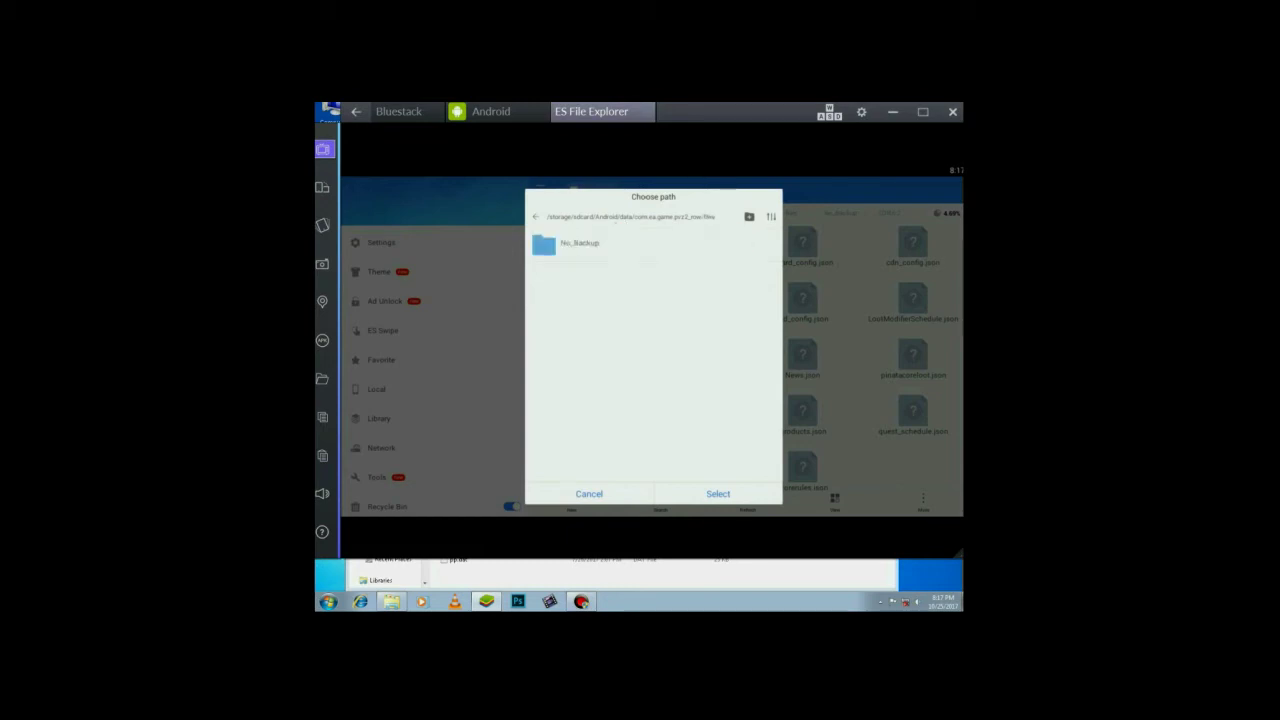
pyautogui.click(612, 242)
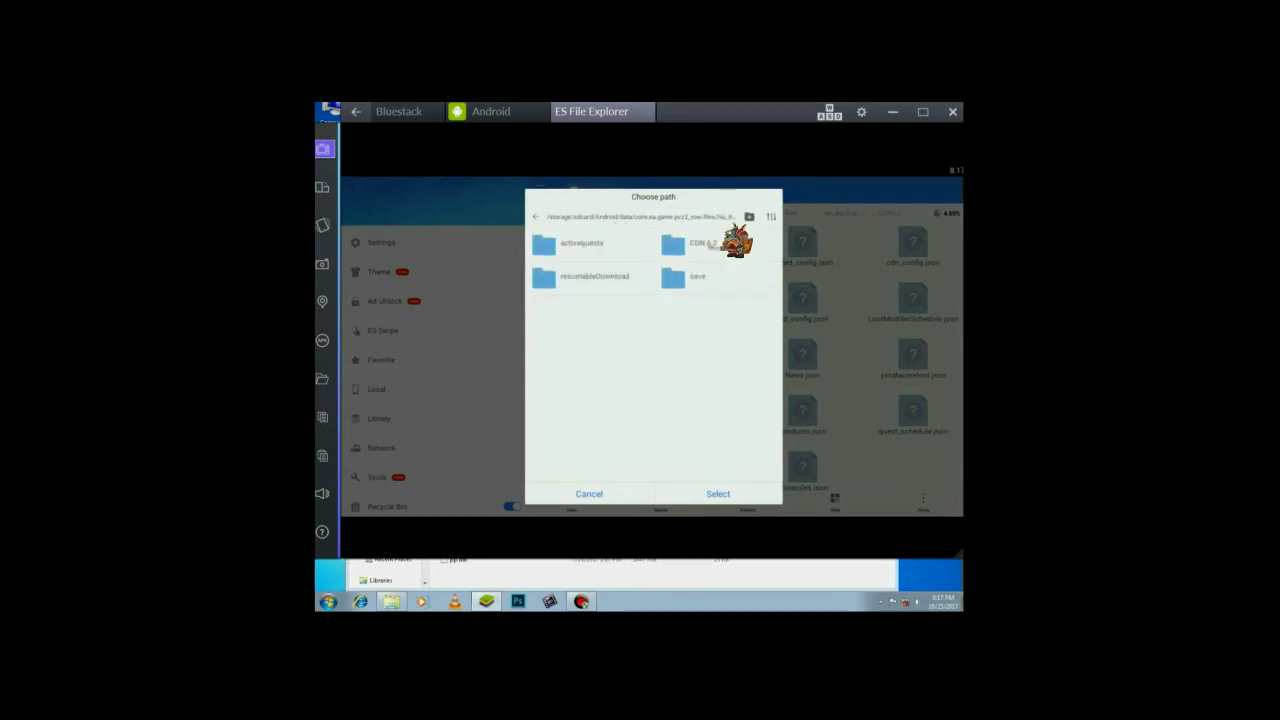
pyautogui.click(700, 244)
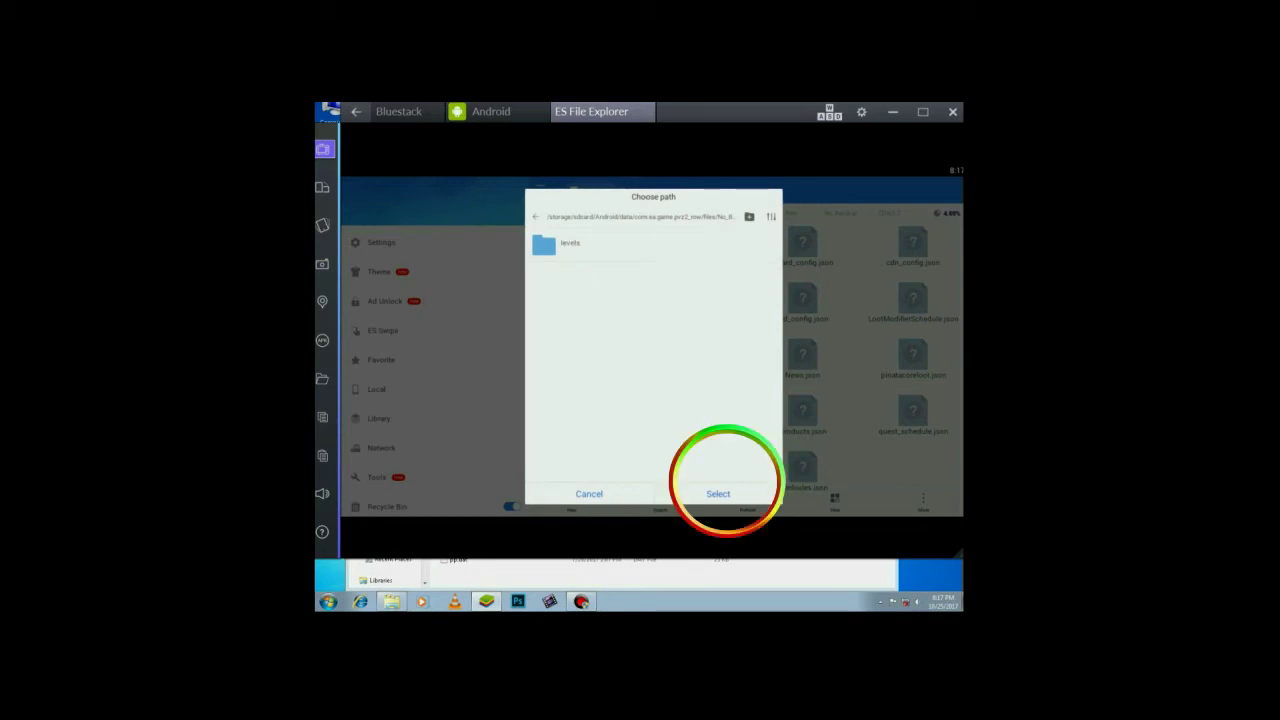
pyautogui.click(718, 494)
pyautogui.click(557, 333)
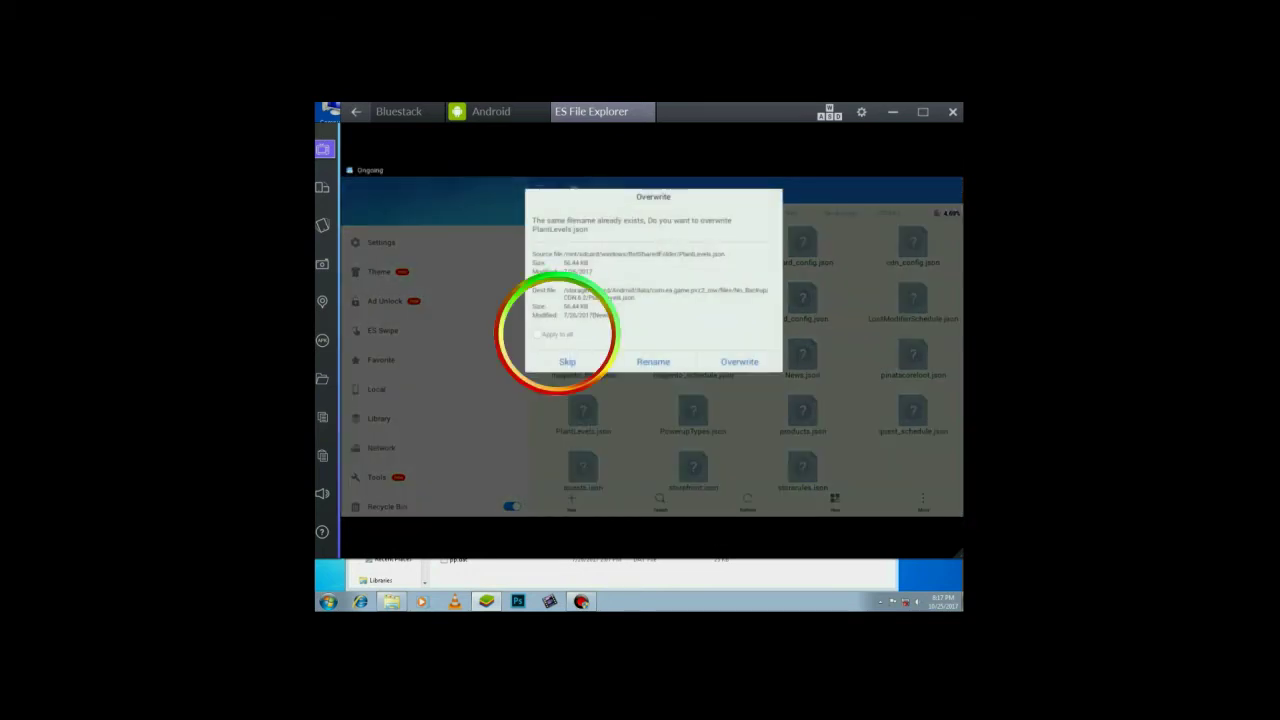
pyautogui.click(557, 333)
pyautogui.click(737, 356)
pyautogui.click(737, 361)
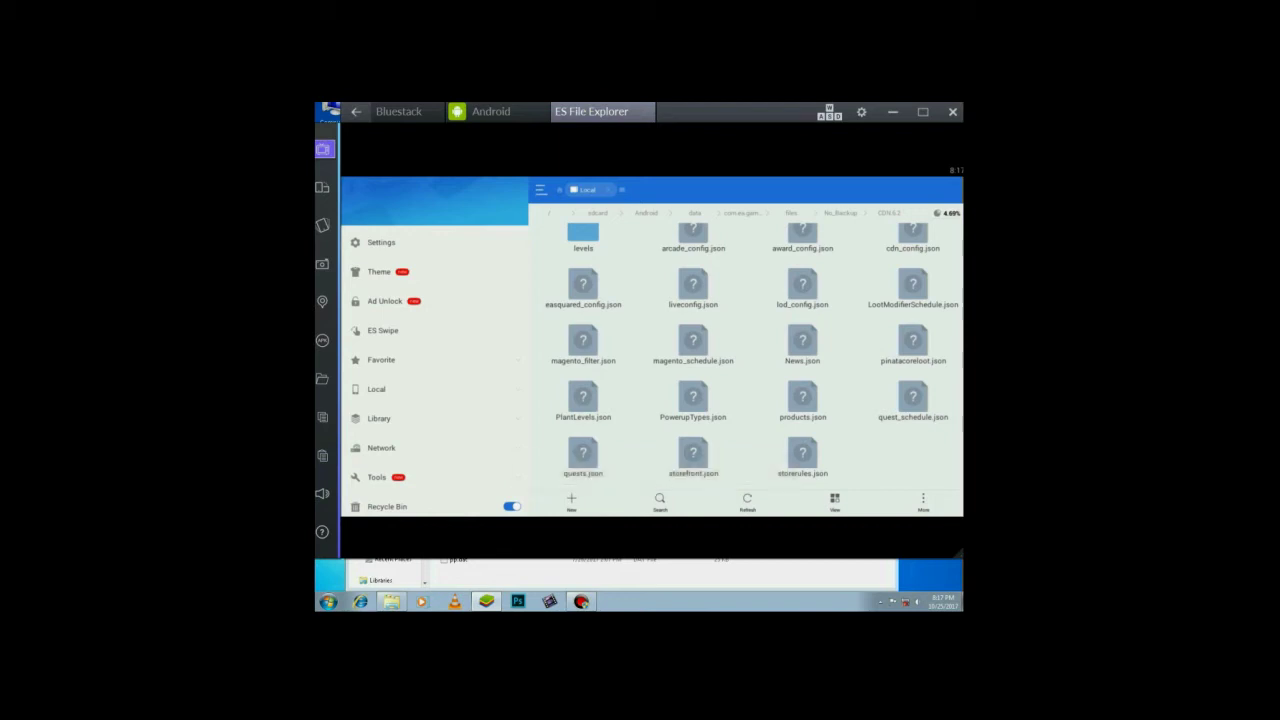
# - Exit ES File Explorer from its home page and launch PvZ 2 from the Android home screen
pyautogui.click(559, 190)
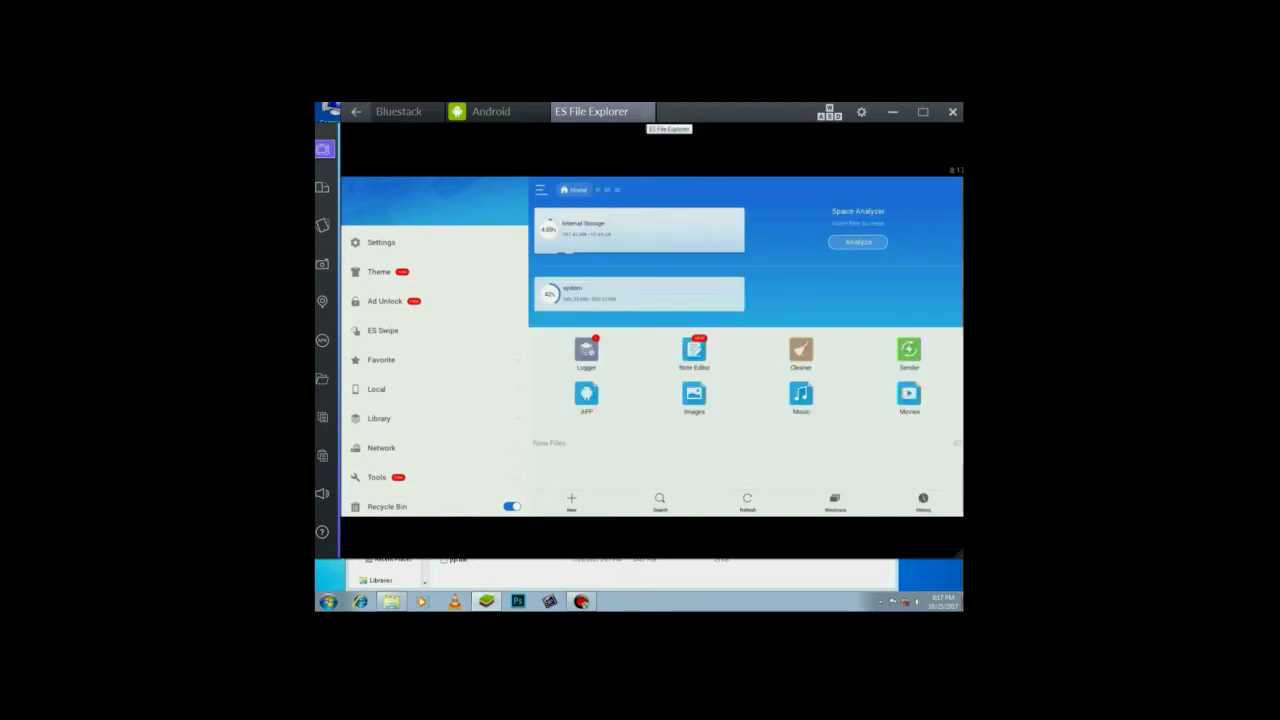
pyautogui.click(356, 112)
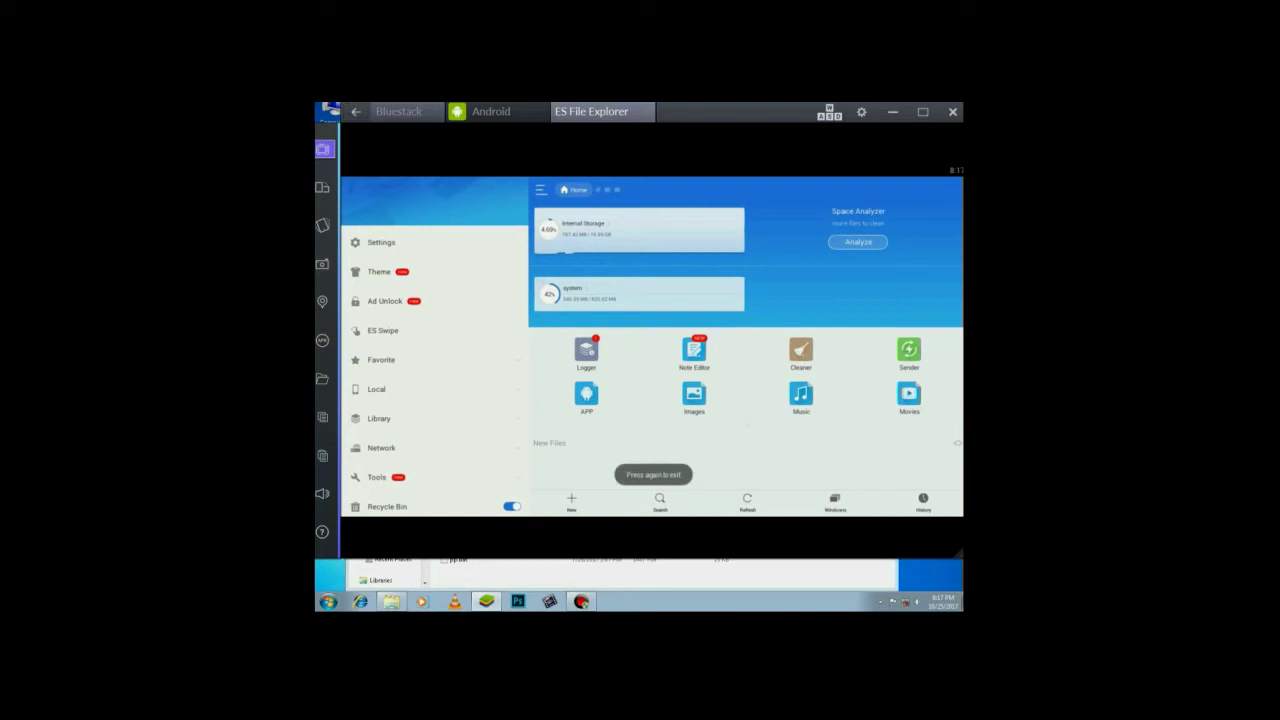
pyautogui.press('Escape')
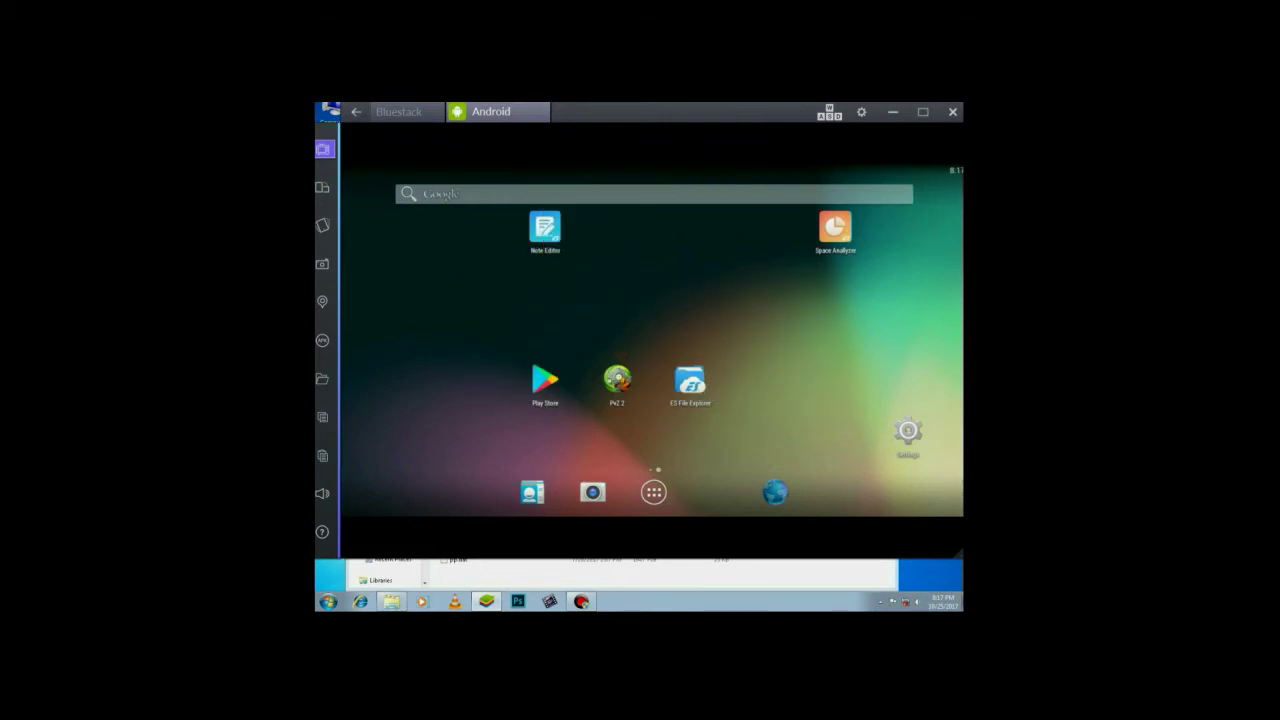
pyautogui.click(617, 380)
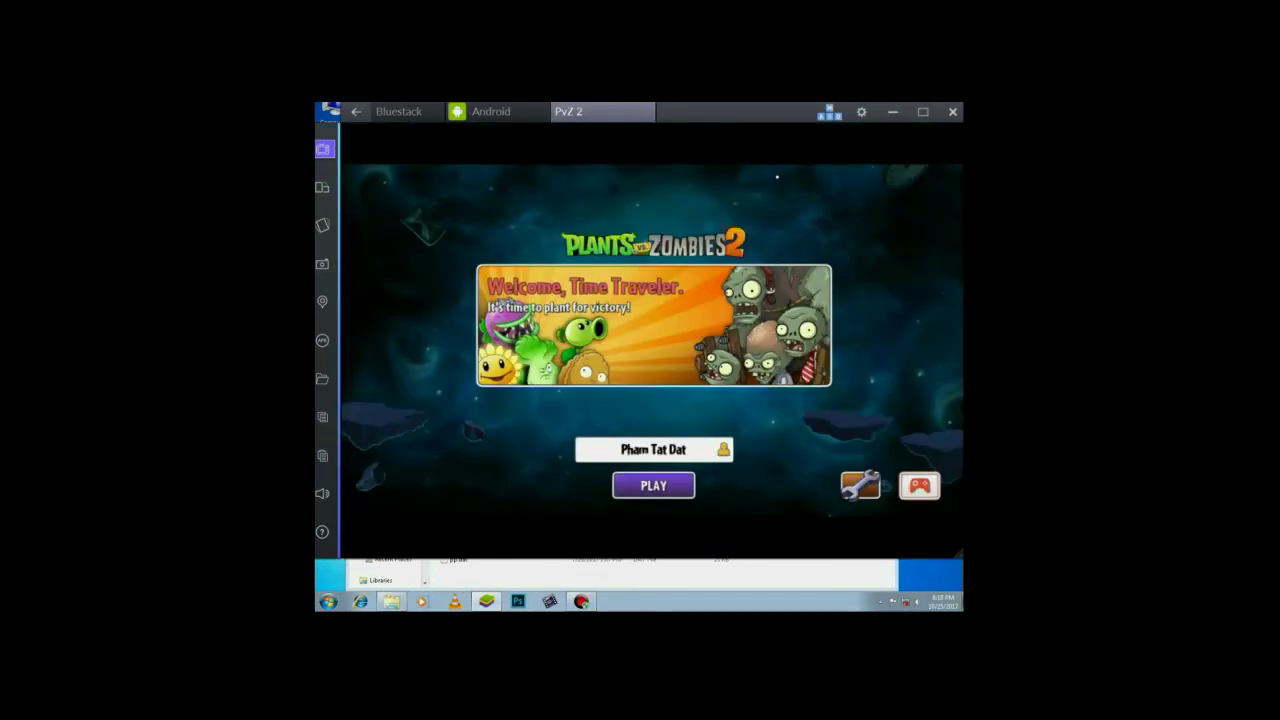
# - Rename the existing player profile to AKPVZ2 and return to the title screen
pyautogui.click(654, 450)
pyautogui.click(743, 278)
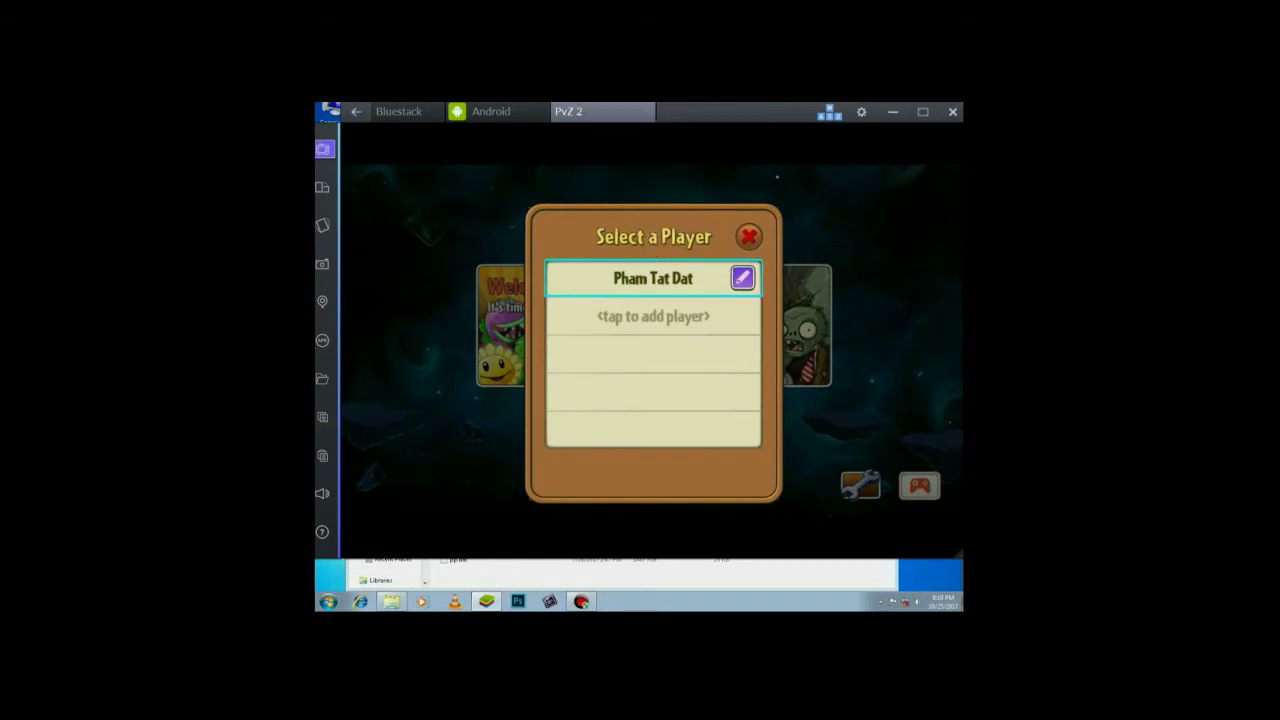
pyautogui.click(653, 277)
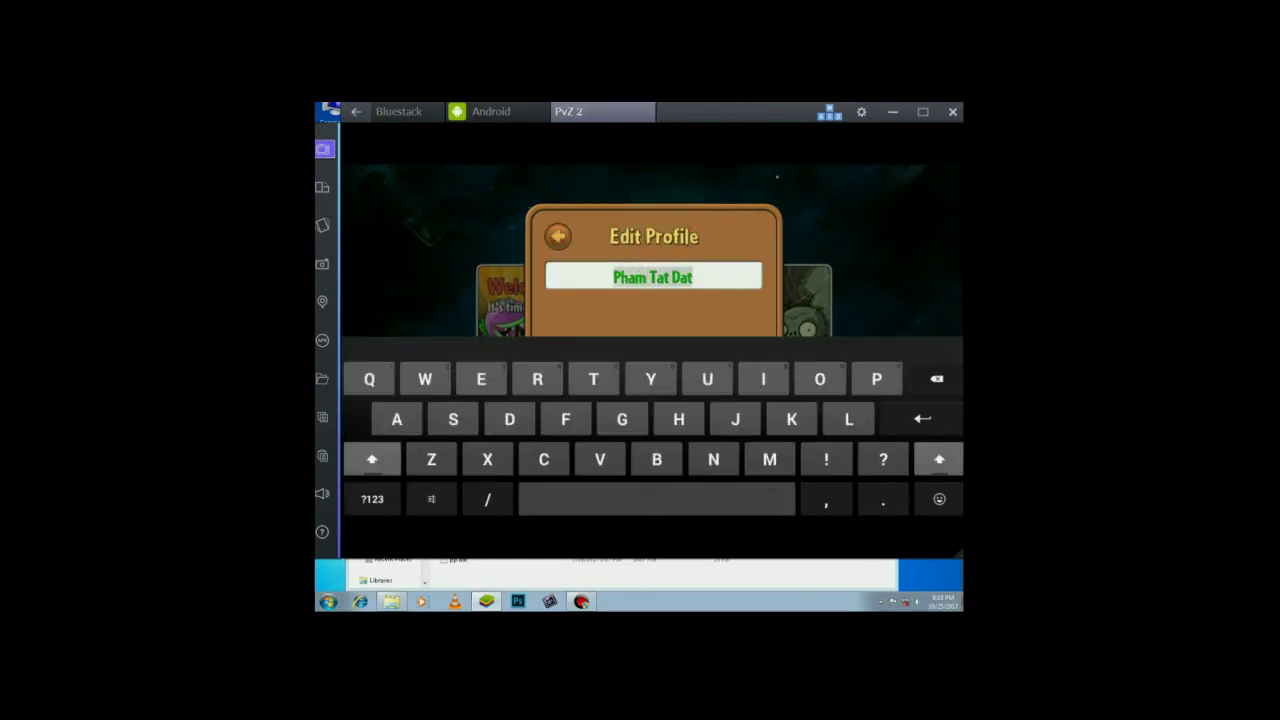
pyautogui.write('AK')
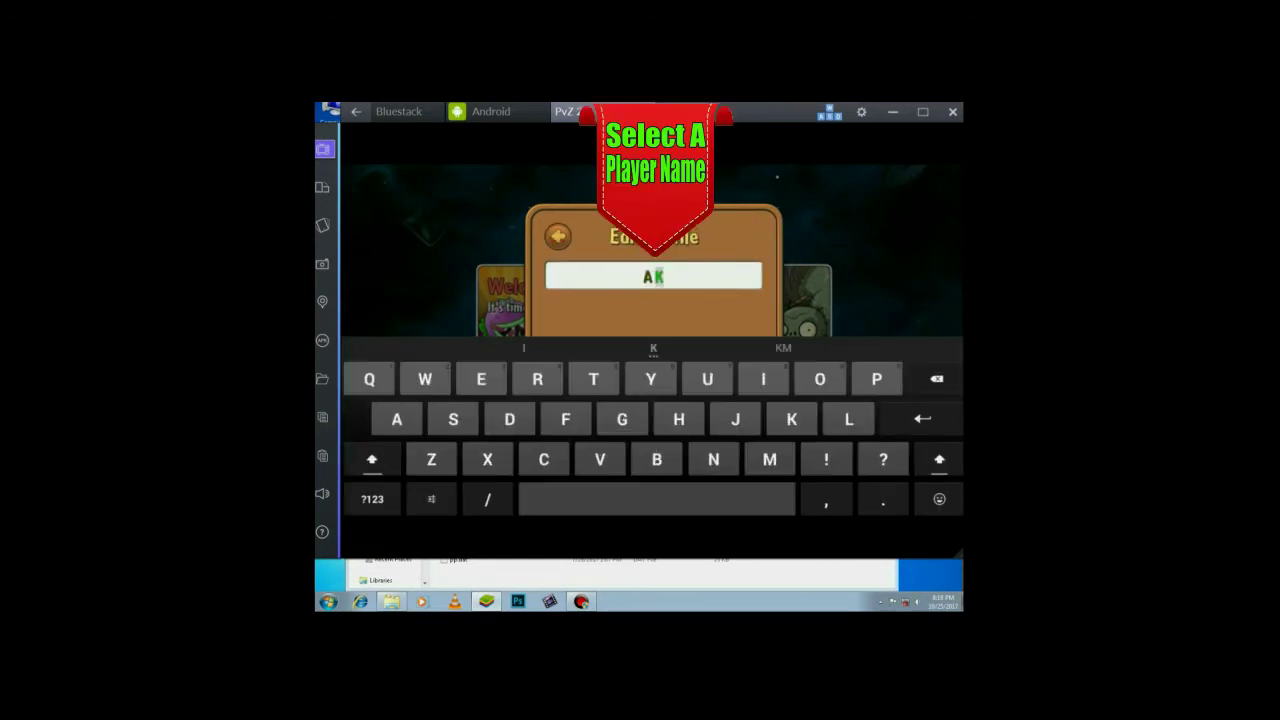
pyautogui.write('PVZZ')
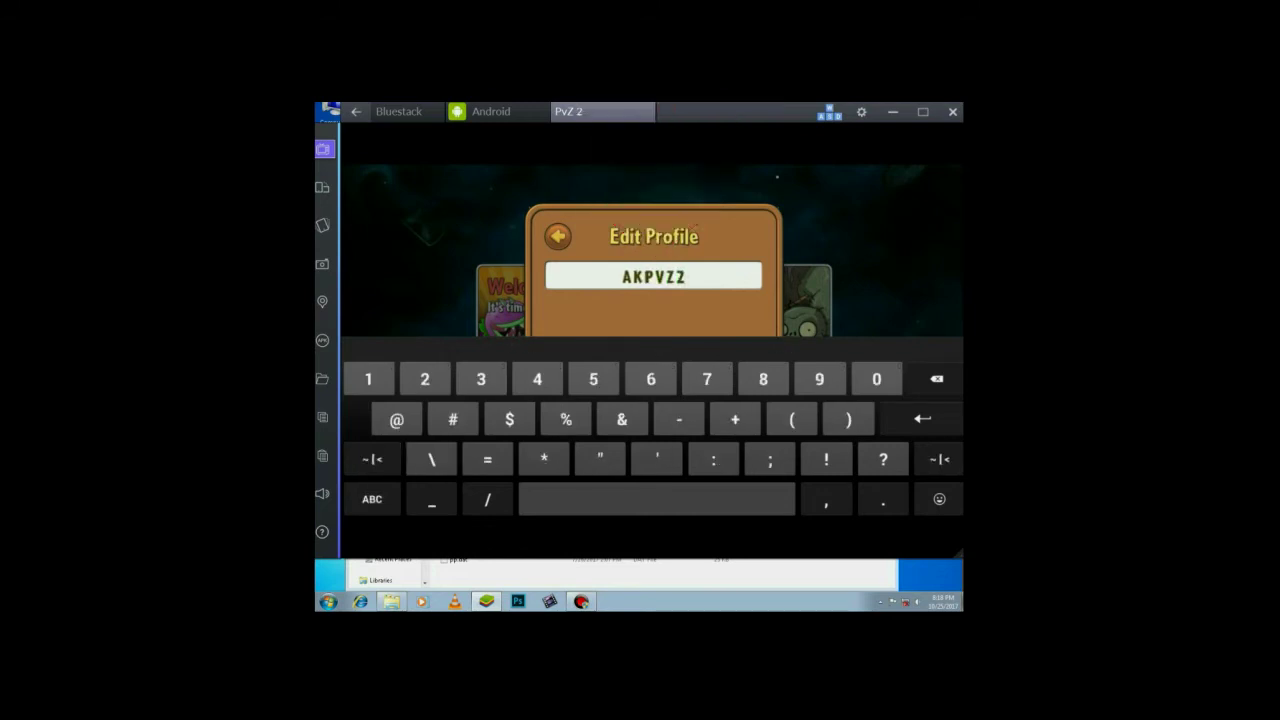
pyautogui.press('Return')
pyautogui.click(749, 236)
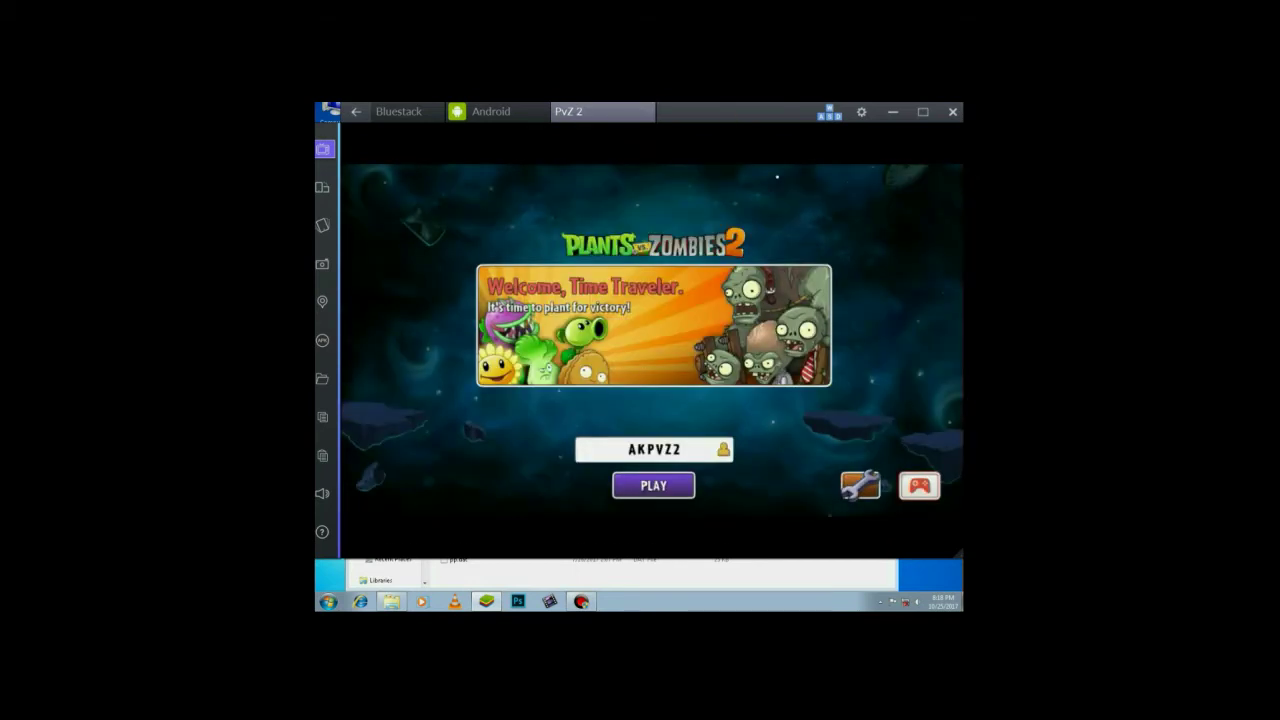
# - Check the News and Updates and Build Version pages in the game's settings, and return to the title screen
pyautogui.click(860, 485)
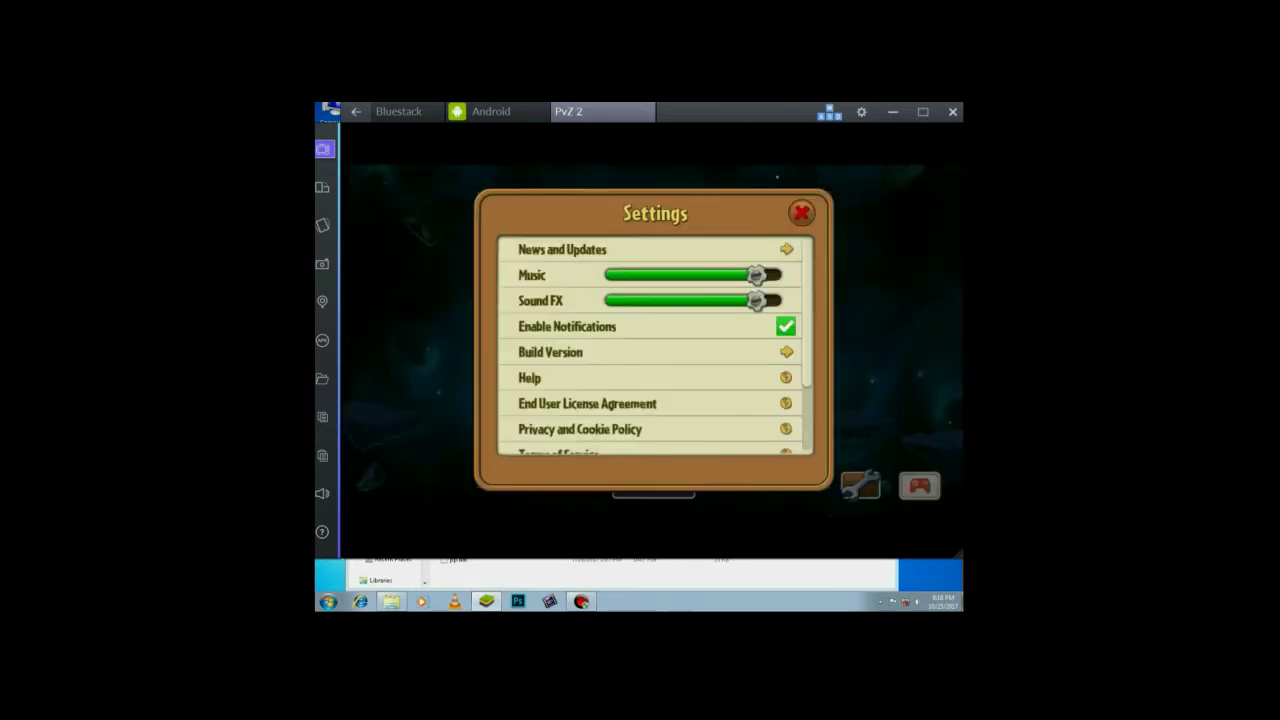
pyautogui.click(786, 249)
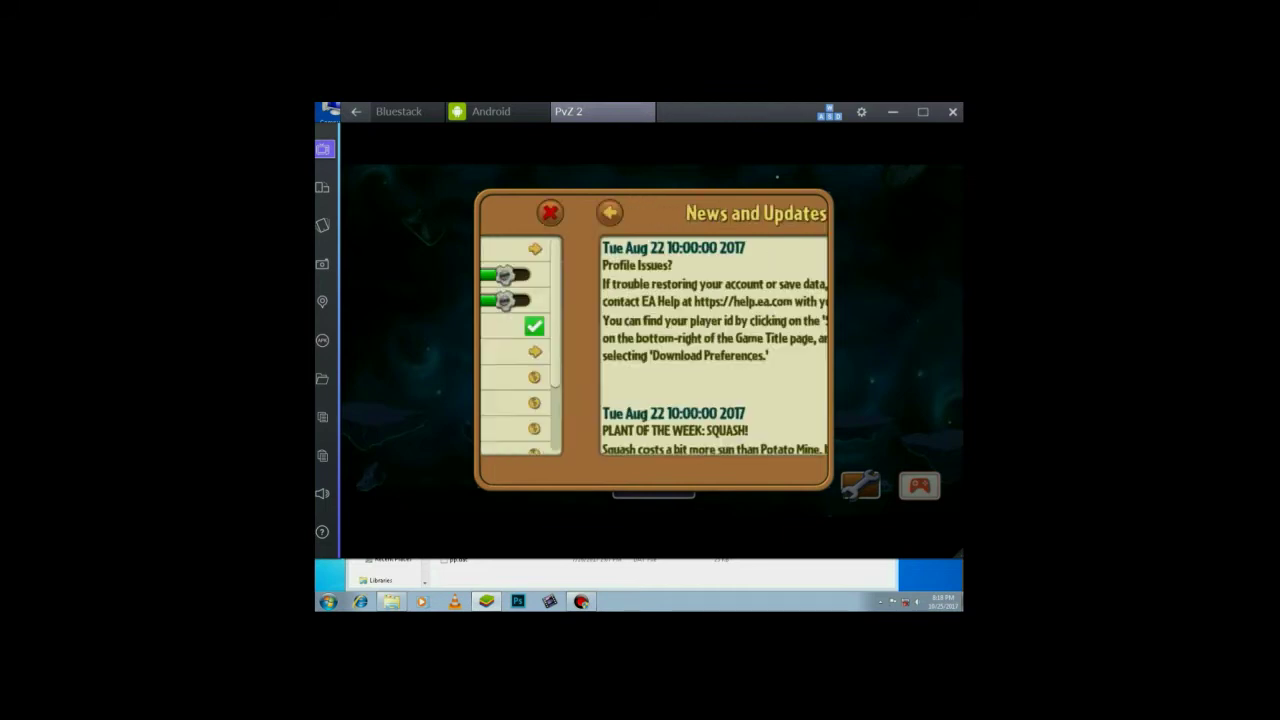
pyautogui.click(509, 212)
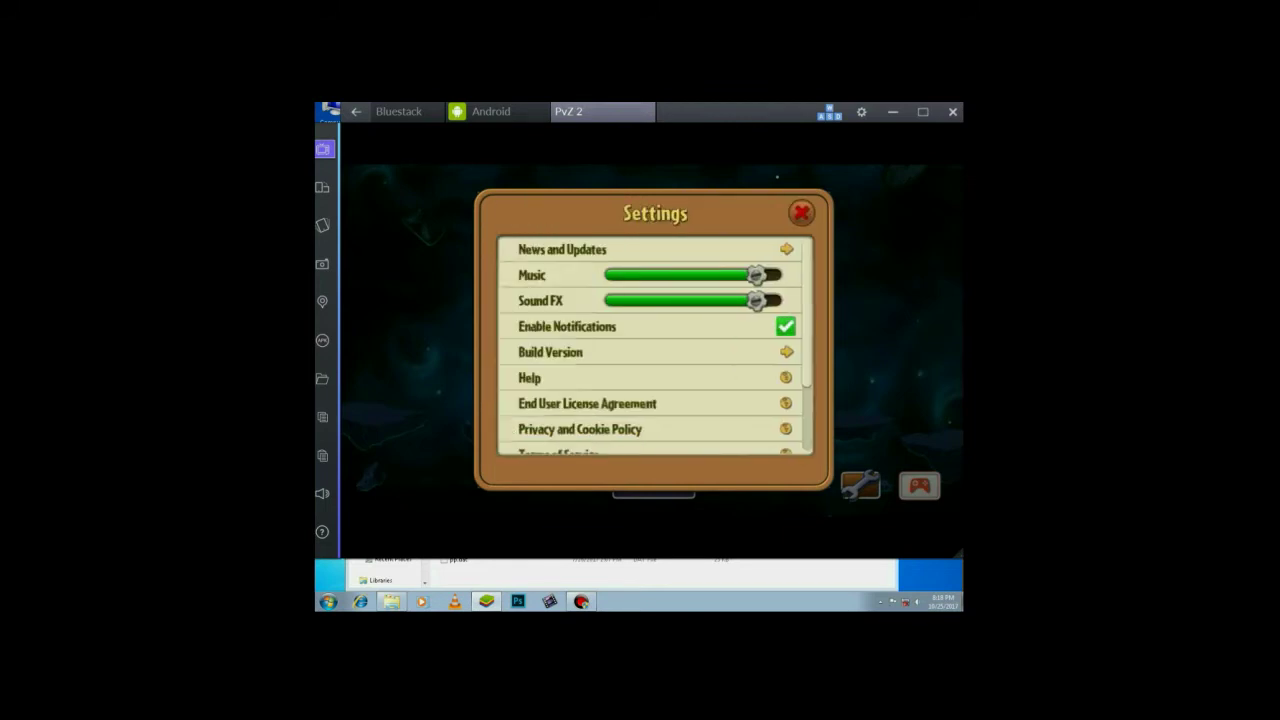
pyautogui.click(786, 352)
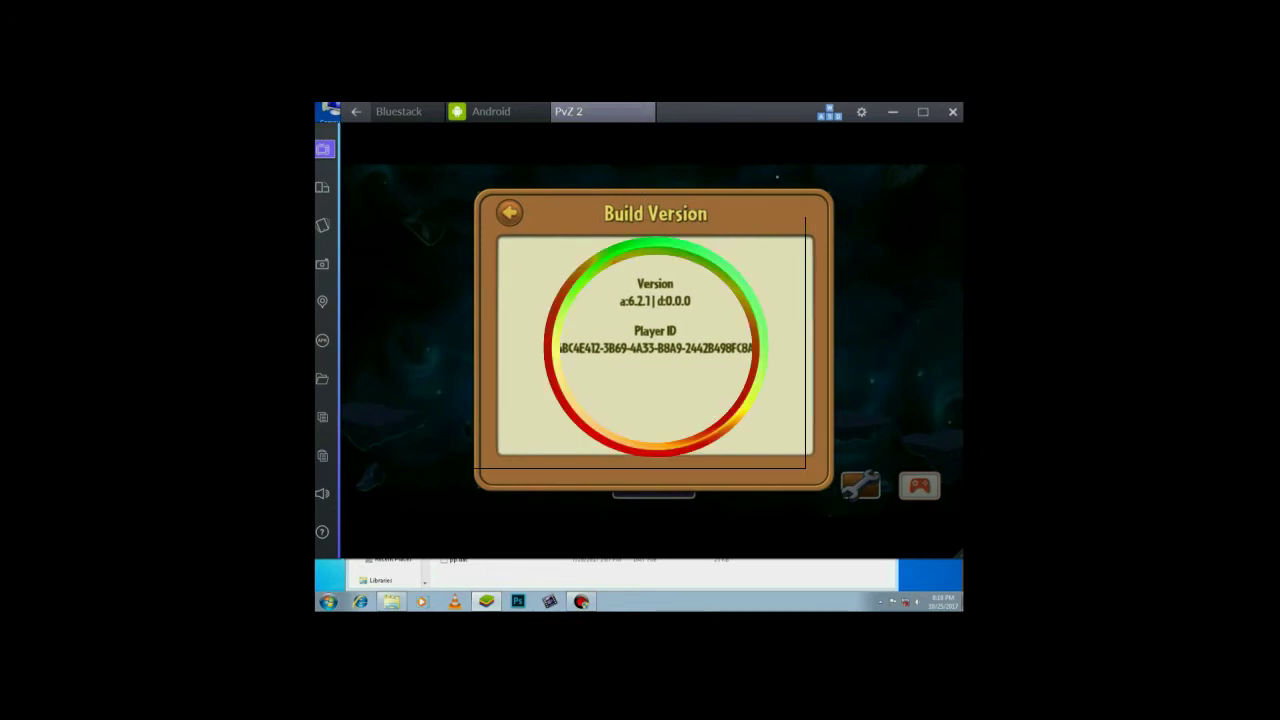
pyautogui.click(509, 212)
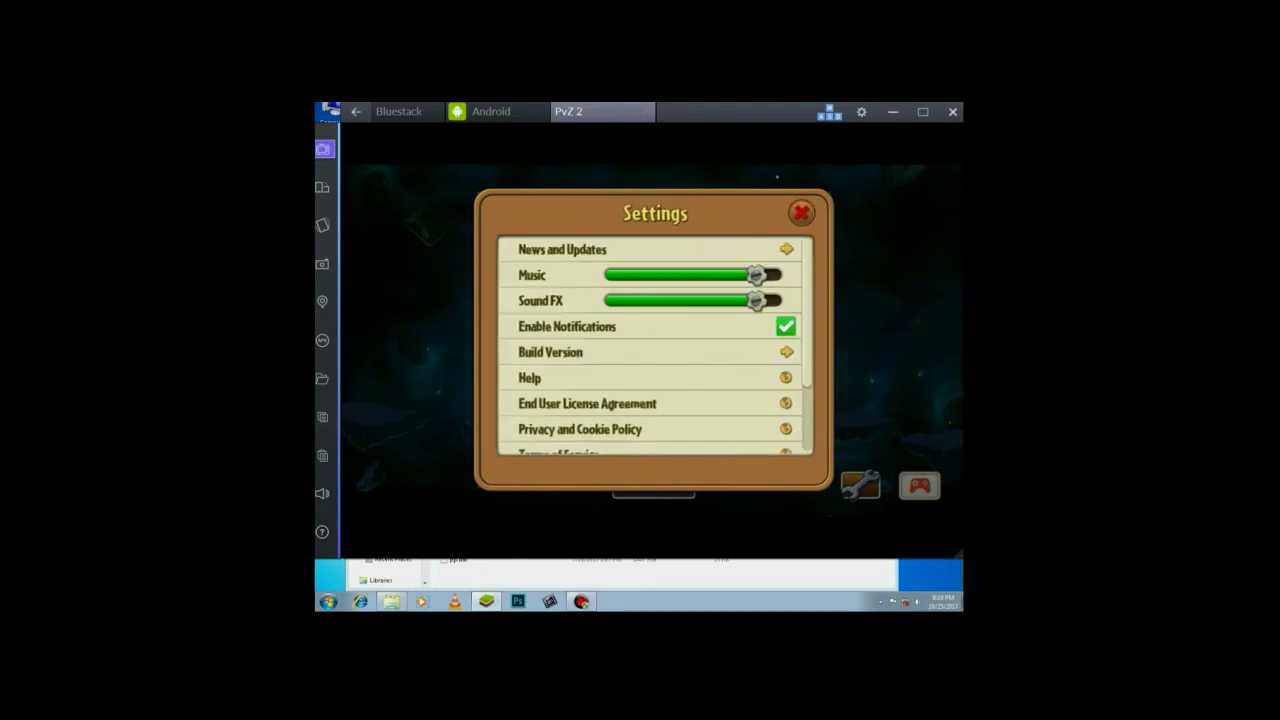
pyautogui.press('Escape')
# - Start playing with the current profile and browse the world map back to Ancient Egypt
pyautogui.click(653, 486)
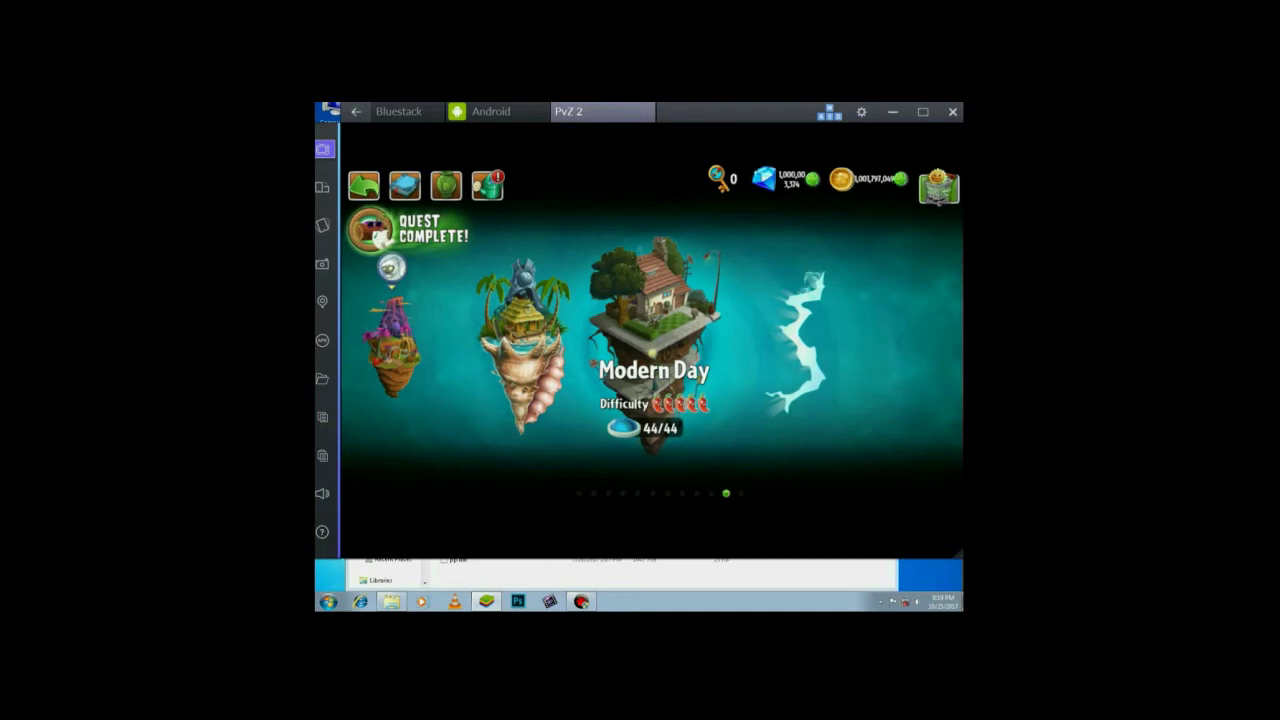
pyautogui.moveTo(600, 340); pyautogui.dragTo(752, 340)
pyautogui.moveTo(600, 340); pyautogui.dragTo(752, 340)
pyautogui.moveTo(600, 340); pyautogui.dragTo(752, 340)
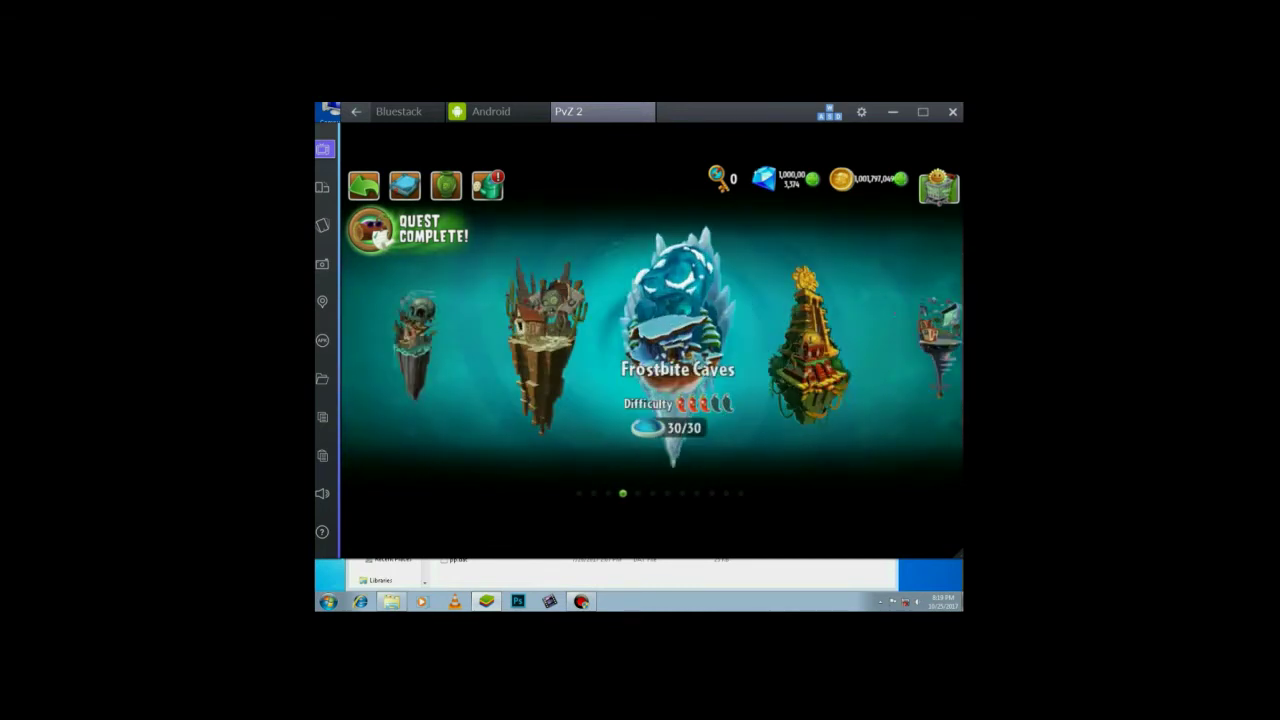
pyautogui.moveTo(600, 340); pyautogui.dragTo(752, 340)
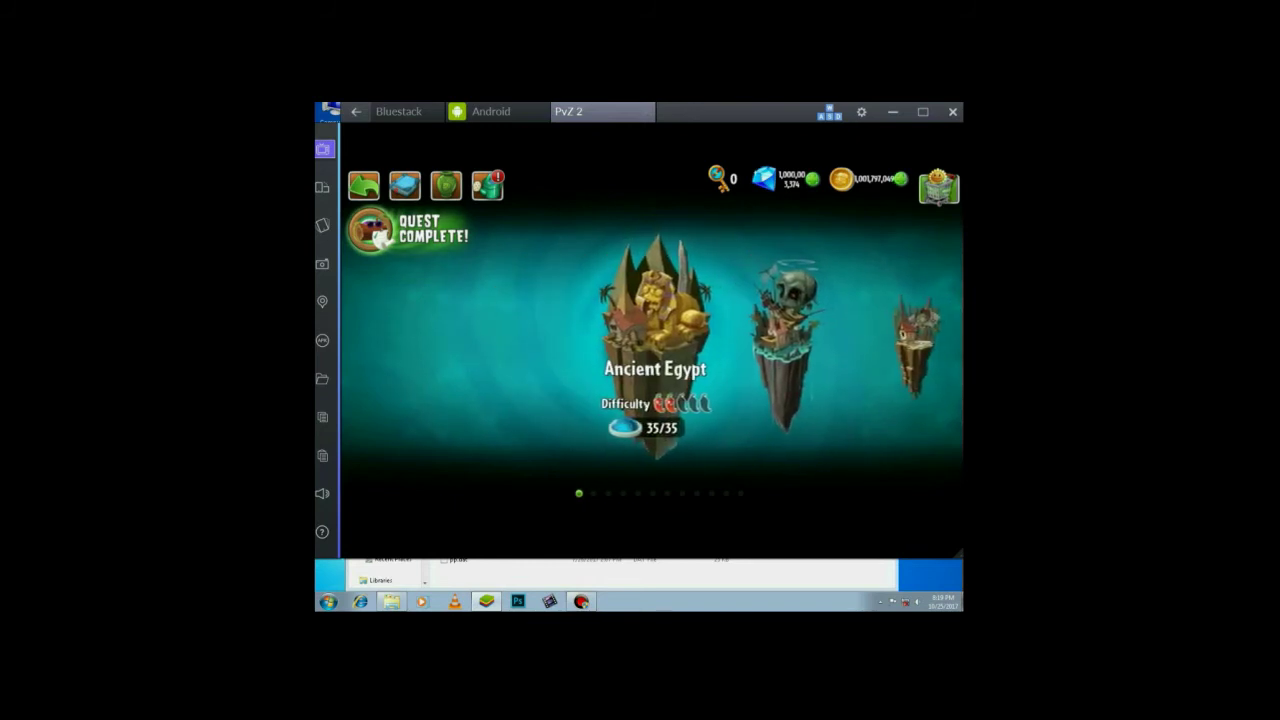
# - Look at the gem bundles offered in the gem store and return to the world map
pyautogui.click(810, 179)
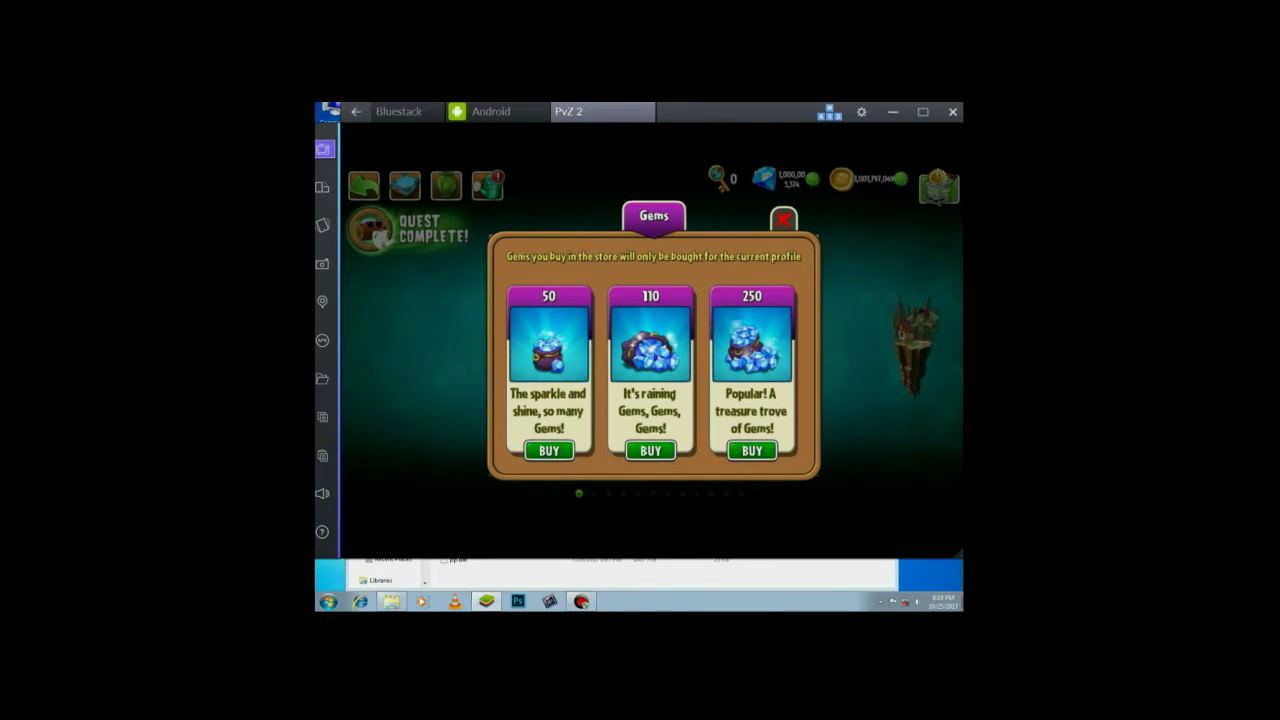
pyautogui.click(783, 219)
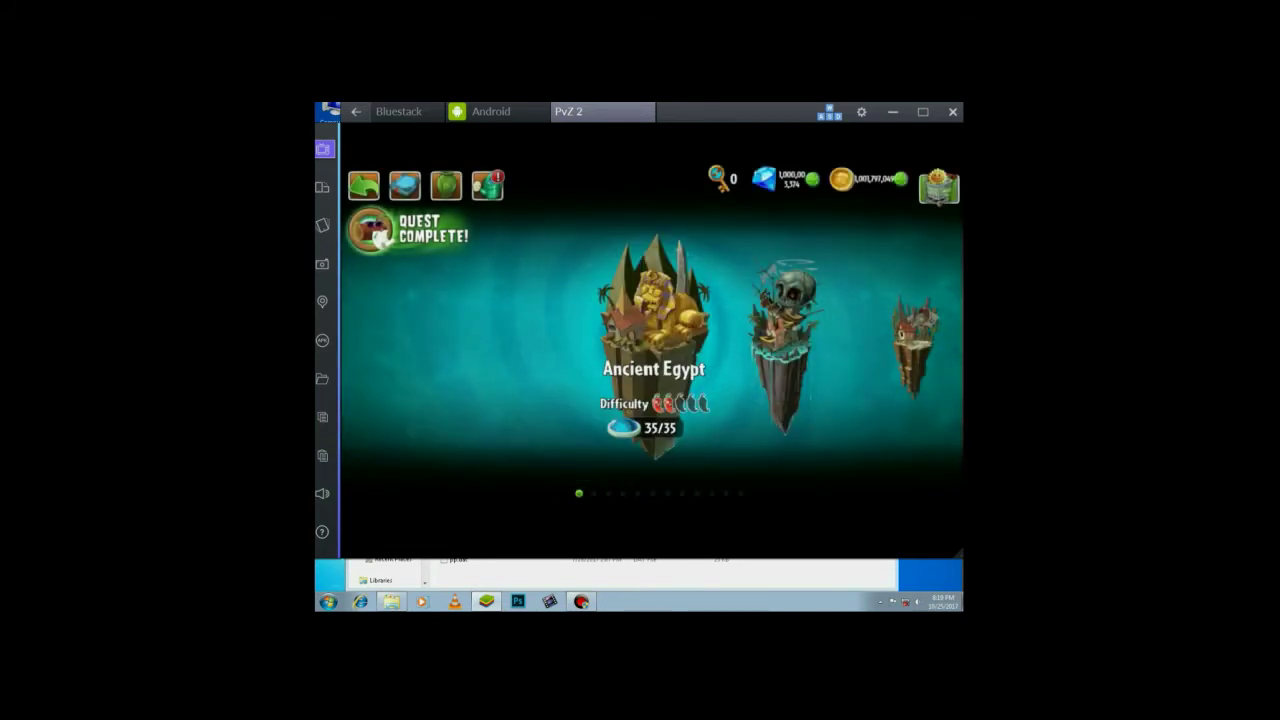
pyautogui.moveTo(775, 345)
pyautogui.mouseDown()
pyautogui.moveTo(655, 345)
pyautogui.moveTo(780, 345)
pyautogui.mouseUp()
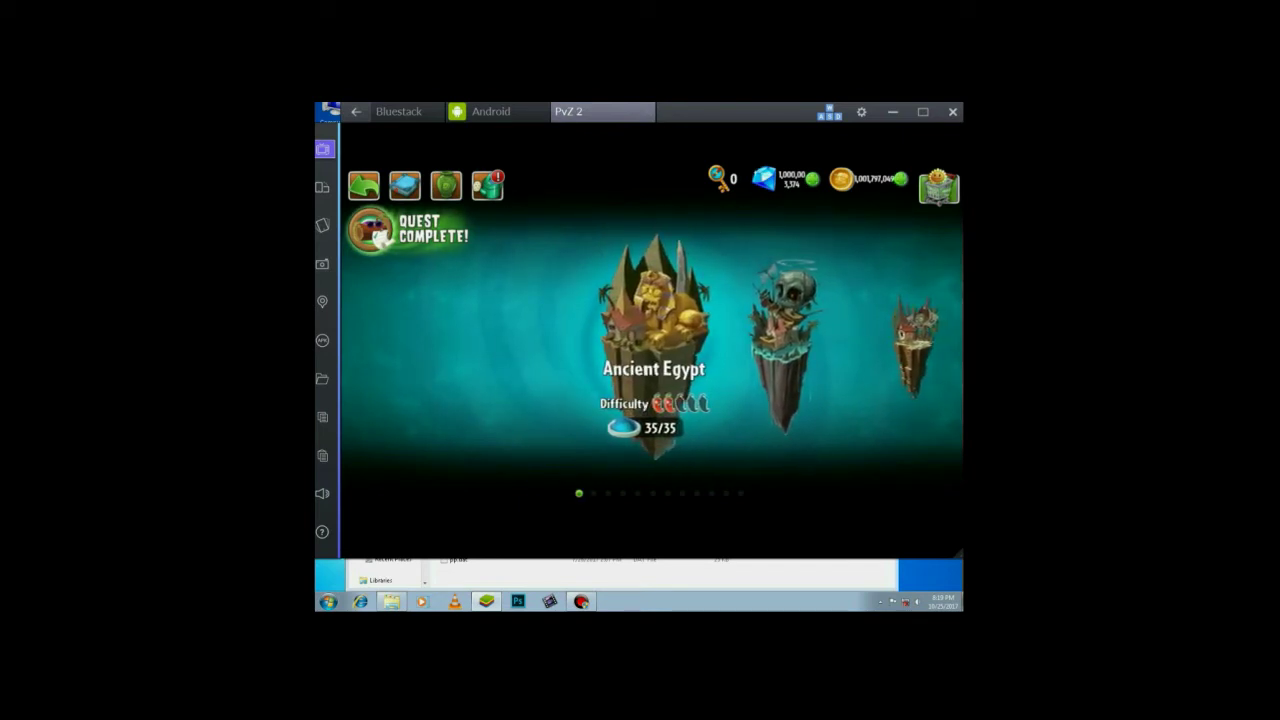
# - Open the almanac and examine the plant entries for Snow Pea, Torchwood and Pea Pod
pyautogui.click(656, 340)
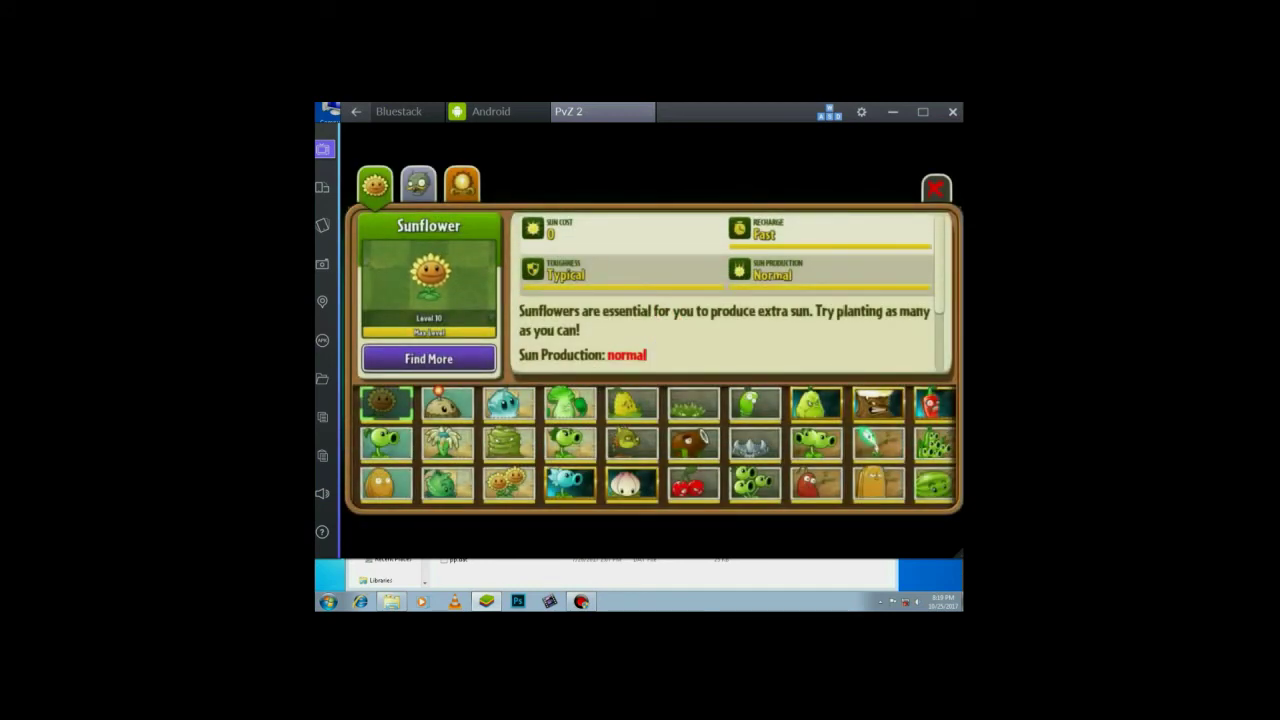
pyautogui.click(570, 484)
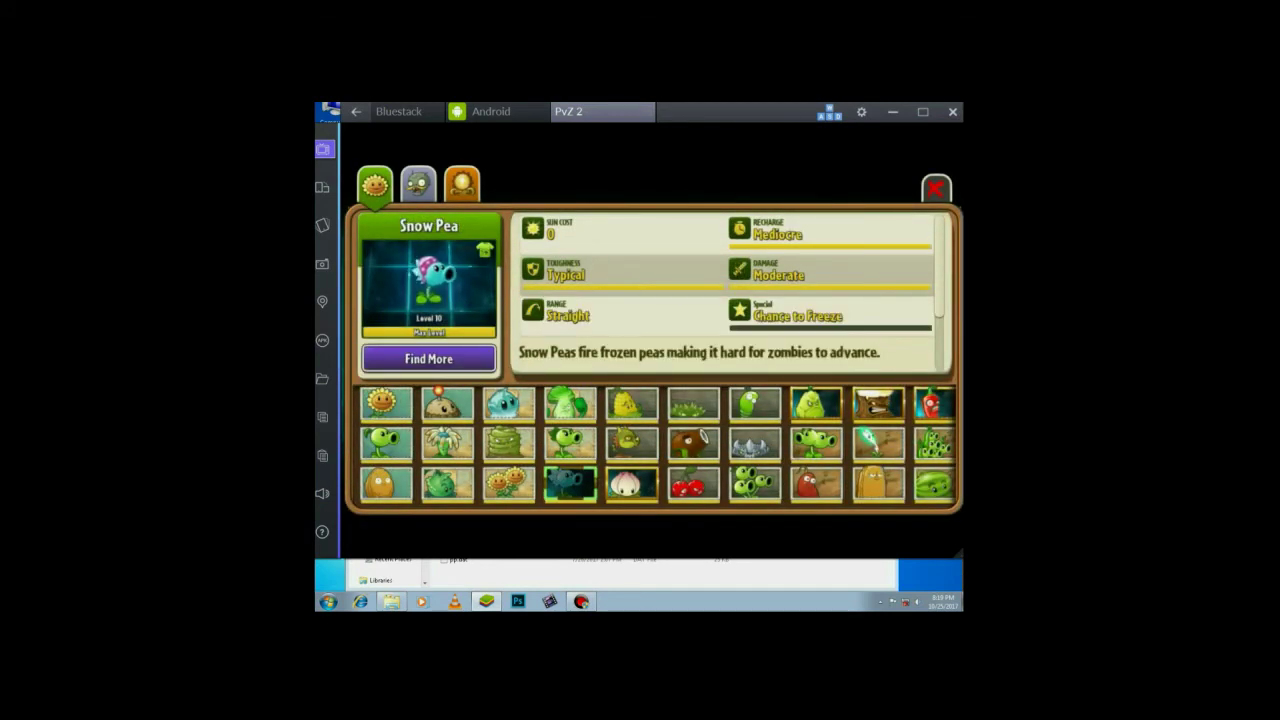
pyautogui.moveTo(780, 444); pyautogui.dragTo(570, 444)
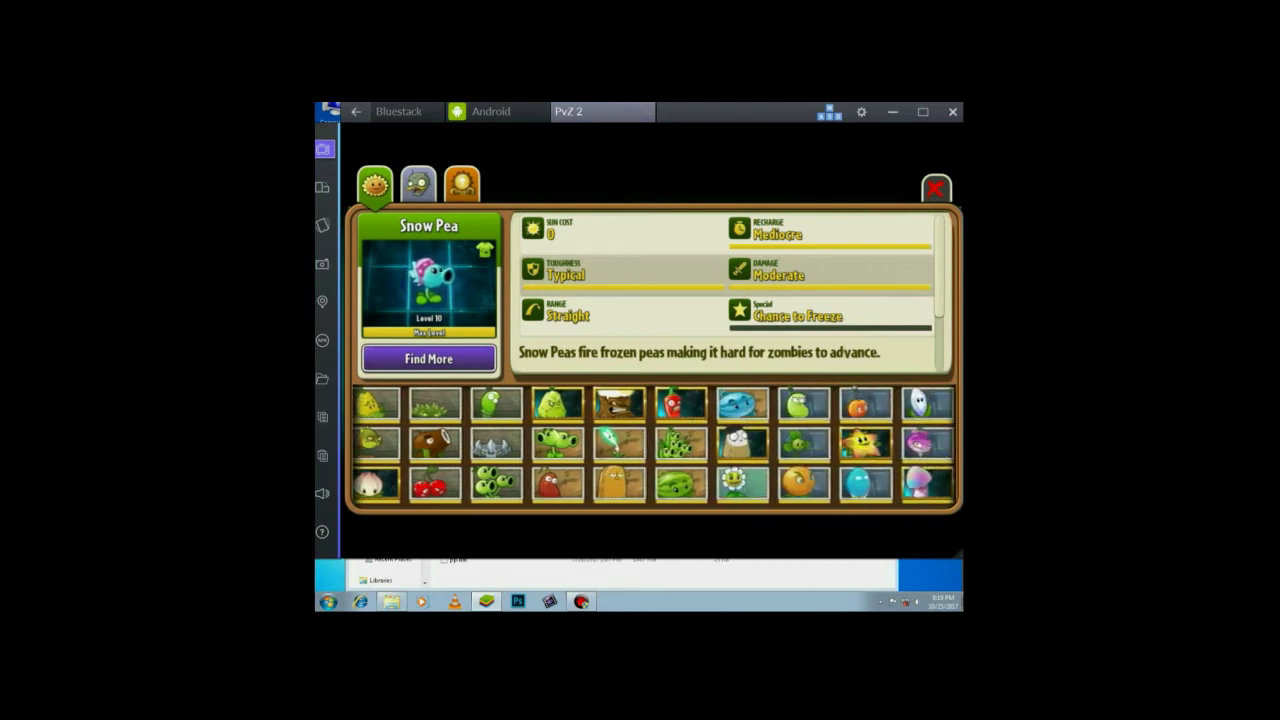
pyautogui.click(568, 404)
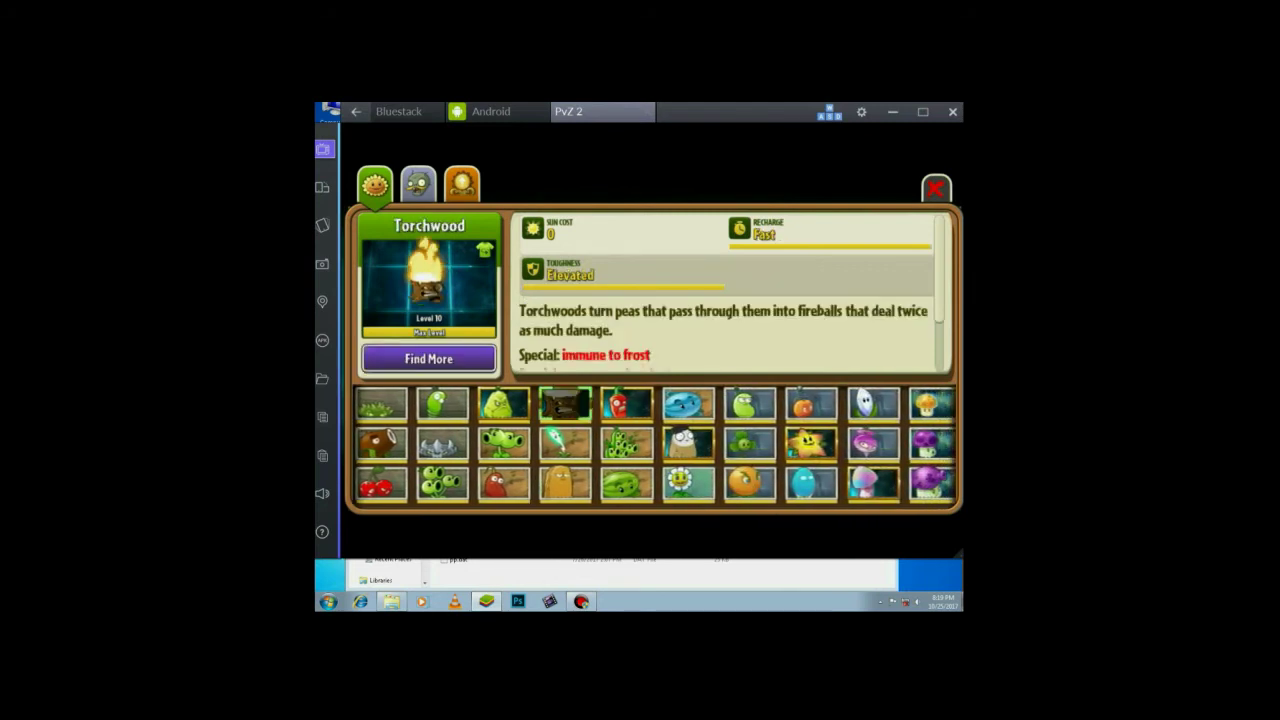
pyautogui.click(627, 444)
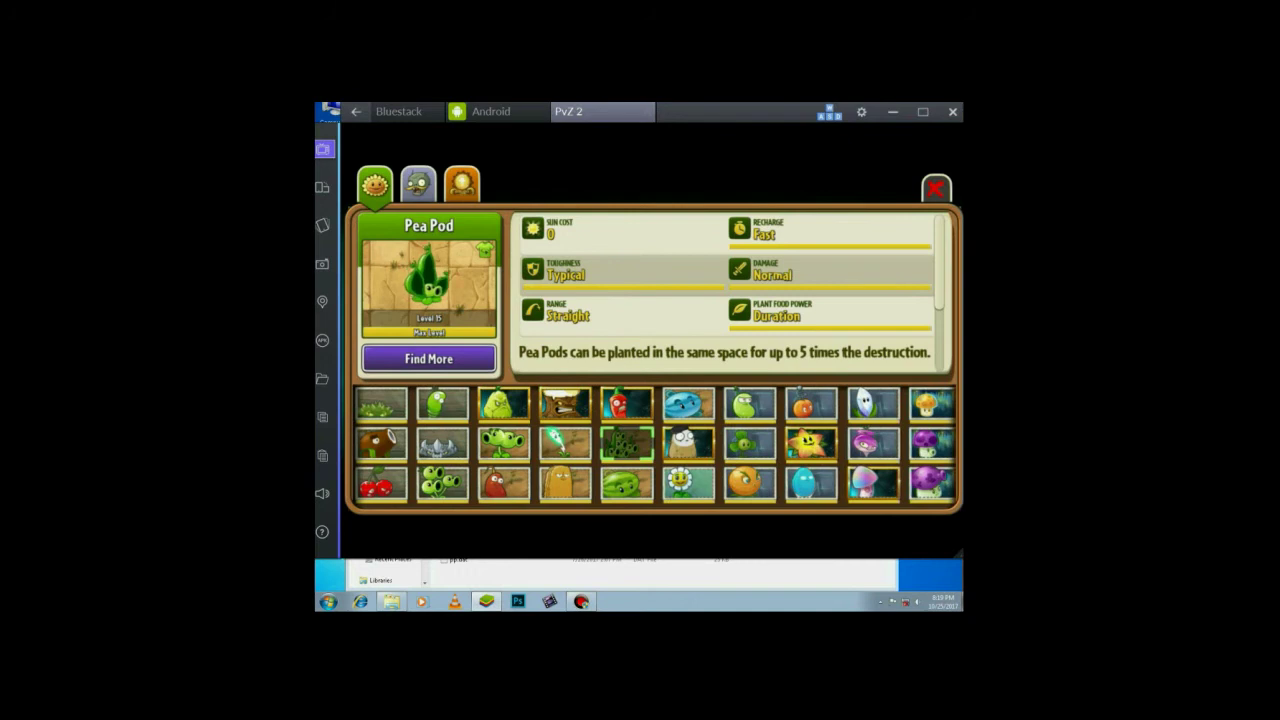
# - Examine more plant entries, including Blover, Tile Turnip and Hurrikale, and browse to the end of the plant list
pyautogui.click(627, 484)
pyautogui.click(689, 444)
pyautogui.click(750, 444)
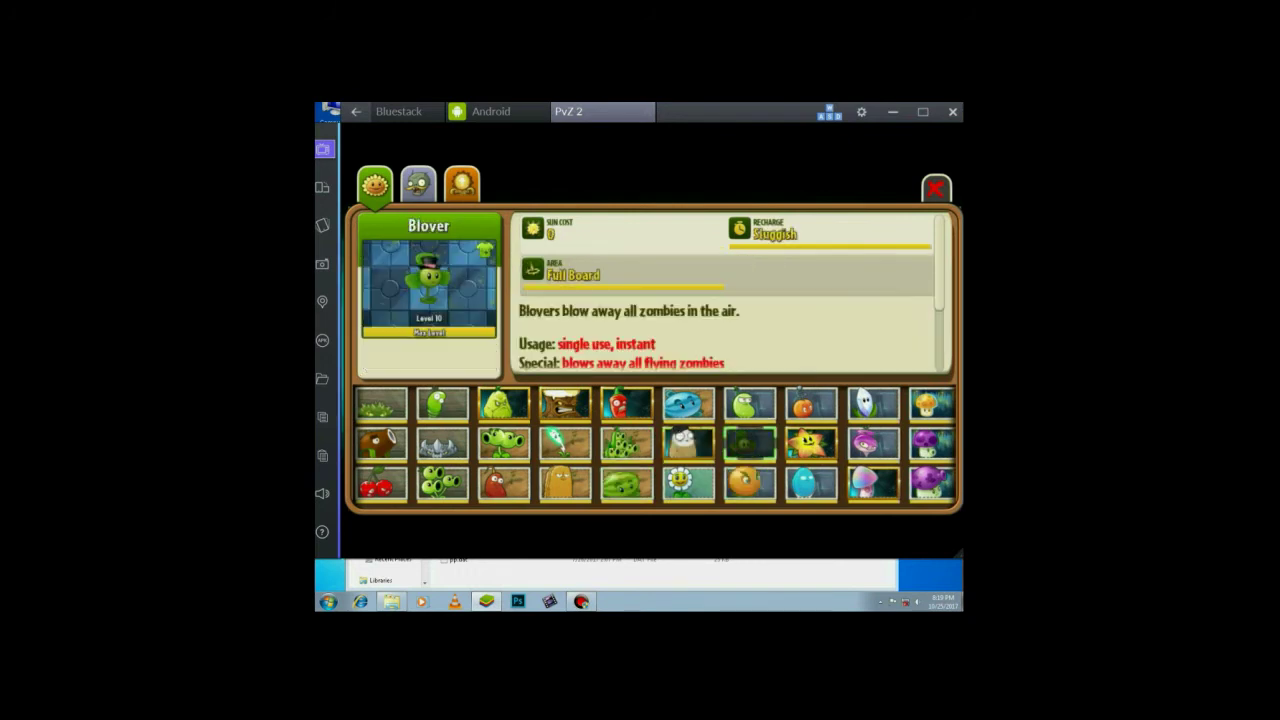
pyautogui.click(811, 444)
pyautogui.click(873, 444)
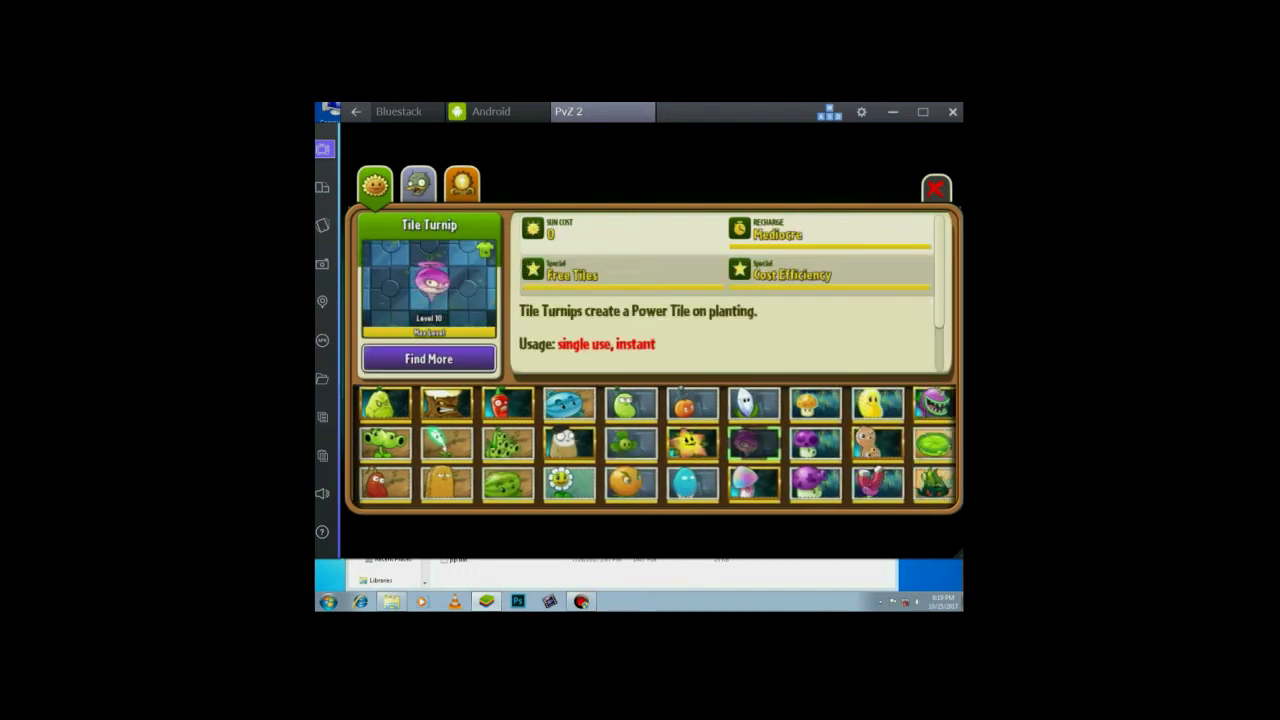
pyautogui.click(814, 444)
pyautogui.moveTo(920, 446); pyautogui.dragTo(600, 446)
pyautogui.moveTo(890, 446); pyautogui.dragTo(602, 446)
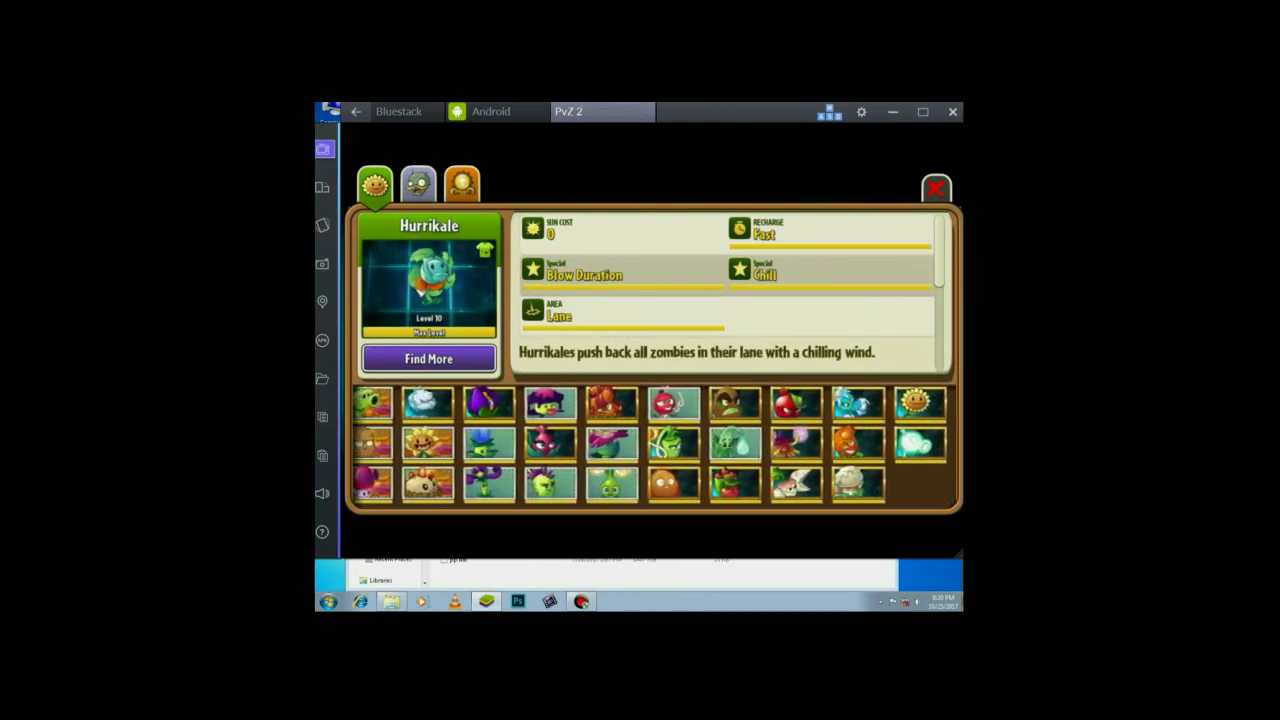
# - Switch the almanac to the zombies section and browse the zombie list past the Ancient Egypt zombies
pyautogui.click(418, 183)
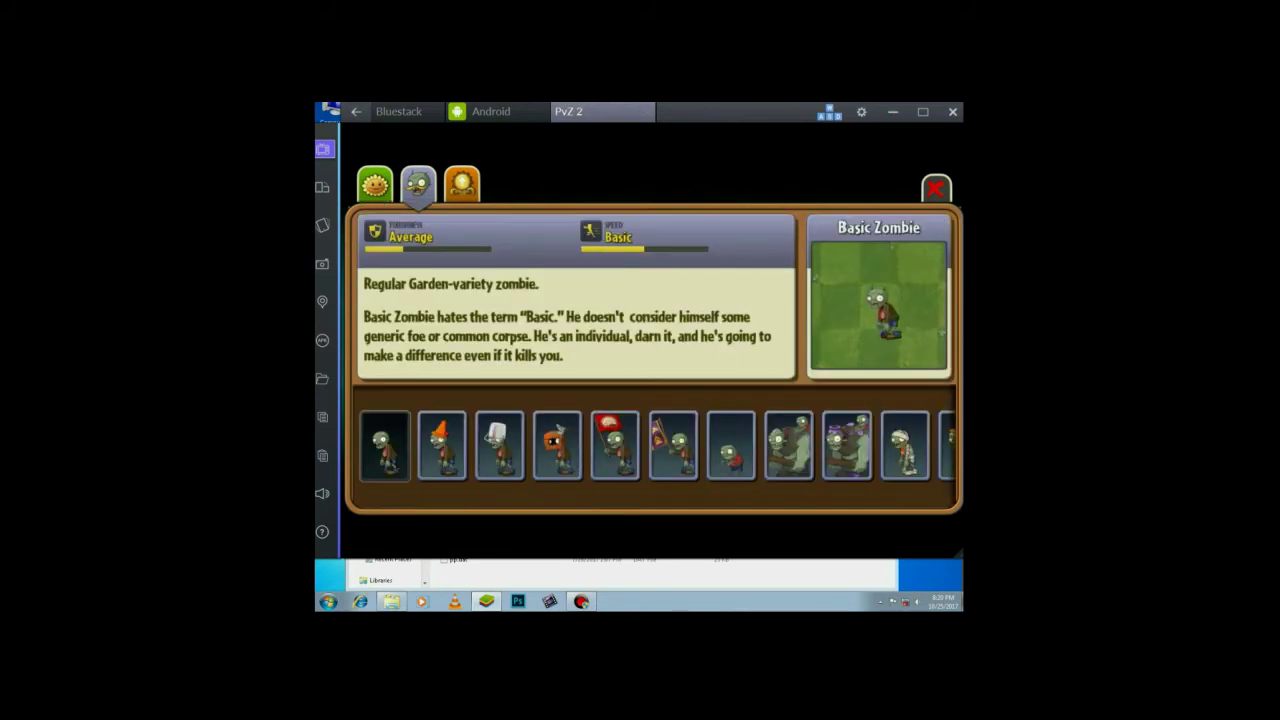
pyautogui.moveTo(883, 446); pyautogui.dragTo(612, 446)
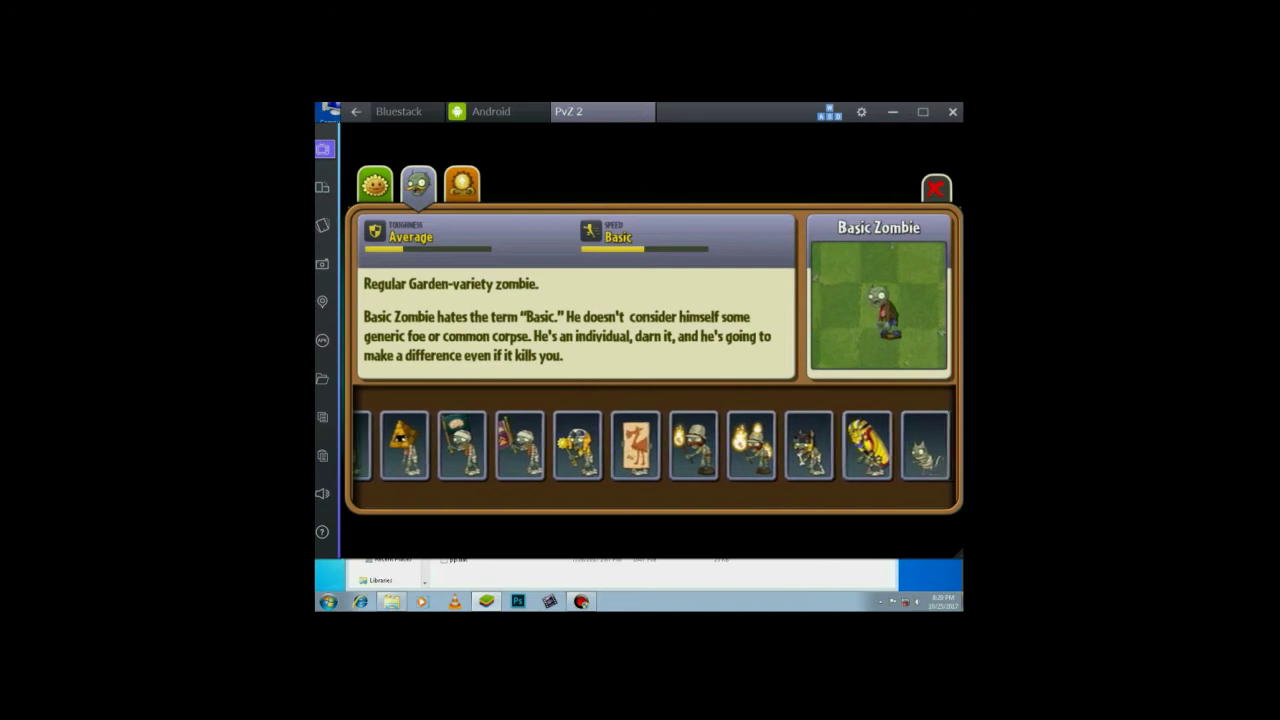
pyautogui.moveTo(883, 446); pyautogui.dragTo(577, 446)
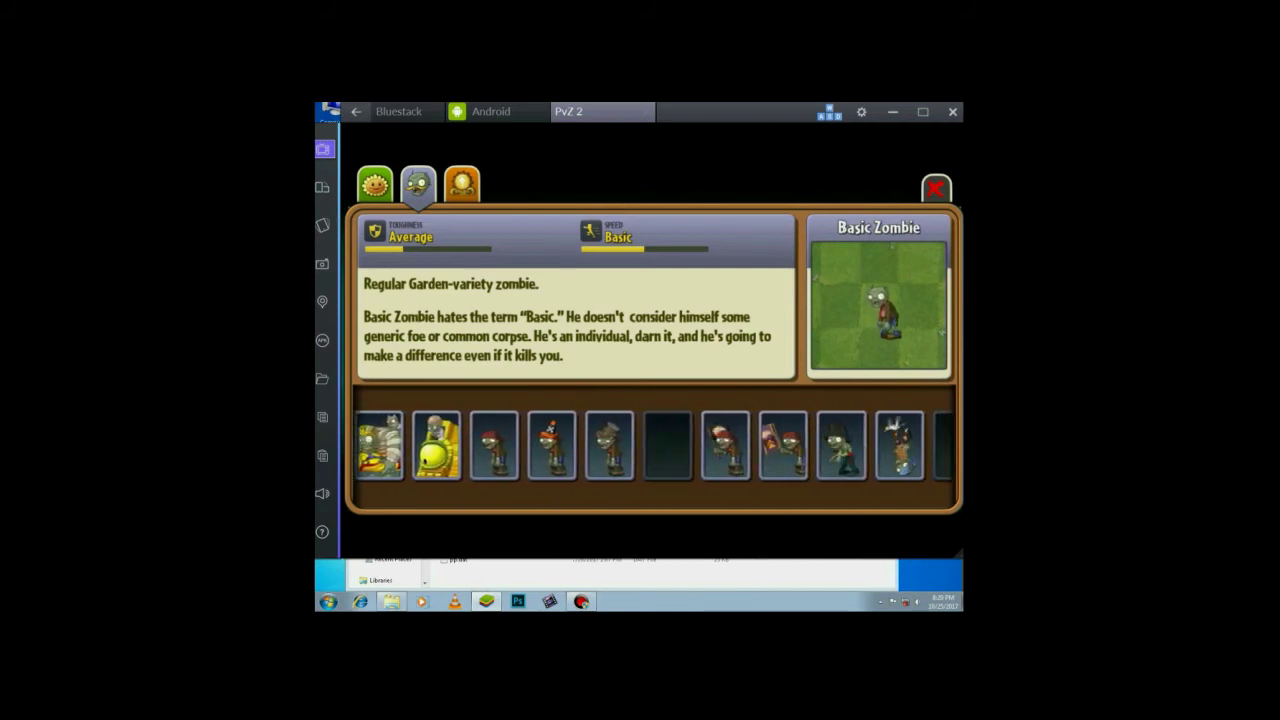